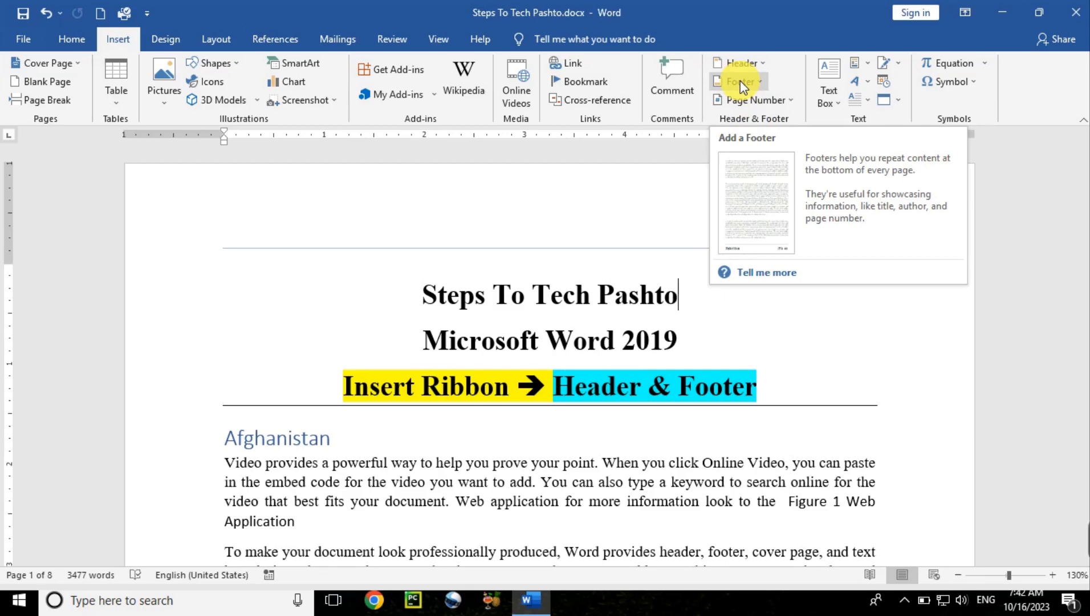
Insert the built-in Integral footer with author name and page number, and close footer editing.
{"action": "left_click", "coordinate": [749, 80]}
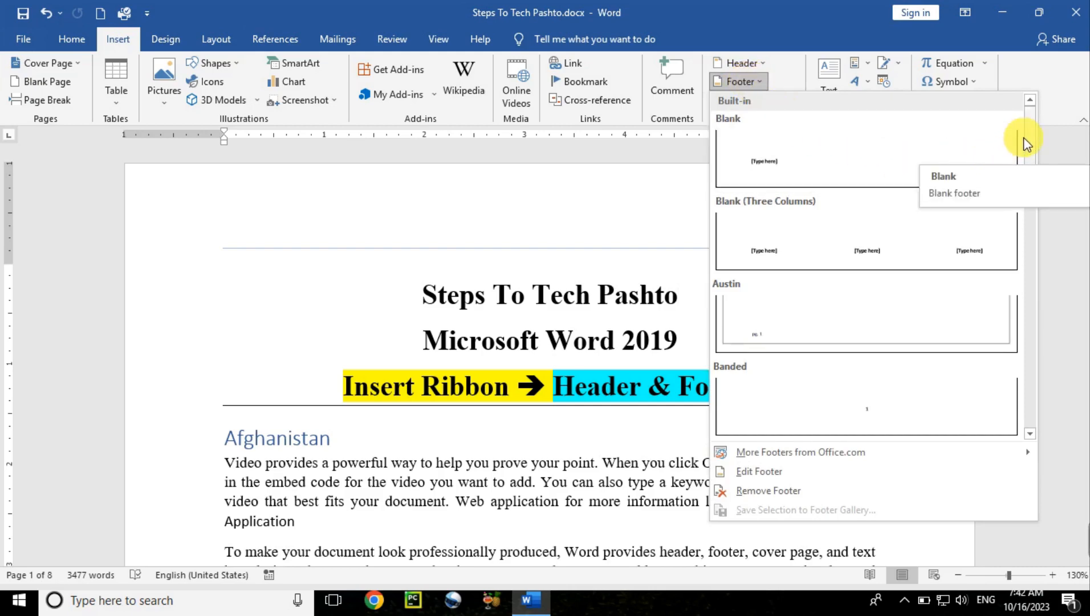
{"action": "left_click_drag", "start_coordinate": [1025, 142], "coordinate": [1027, 212]}
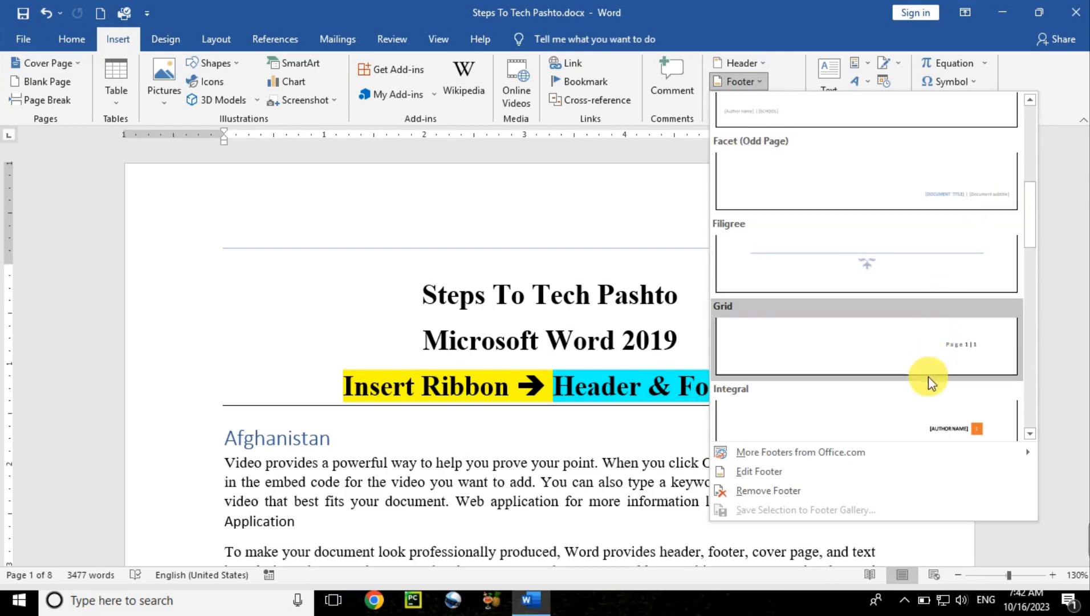
{"action": "left_click", "coordinate": [945, 423]}
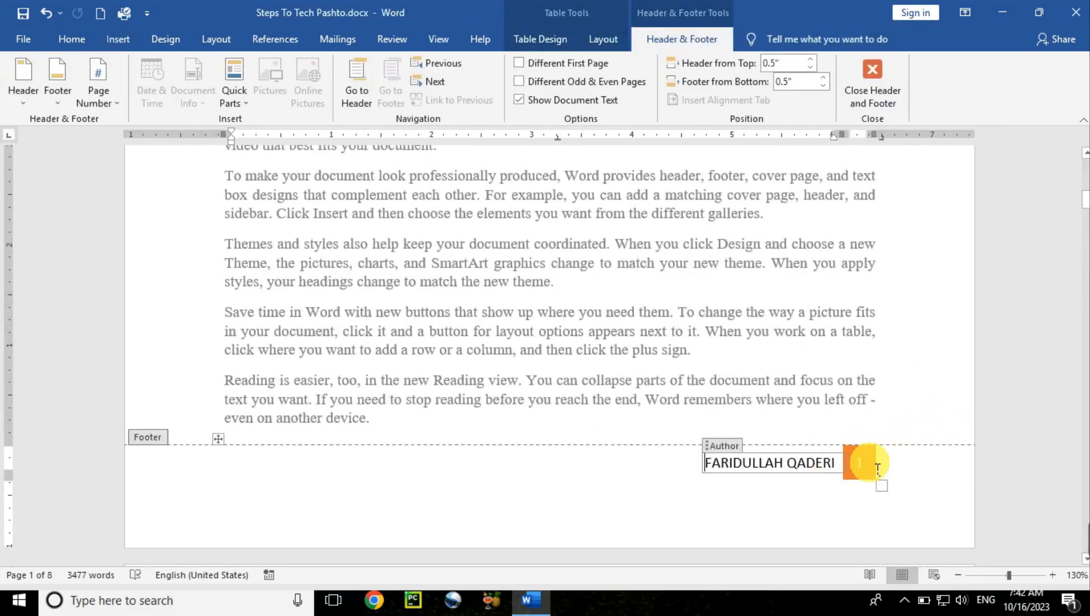
{"action": "left_click", "coordinate": [872, 85]}
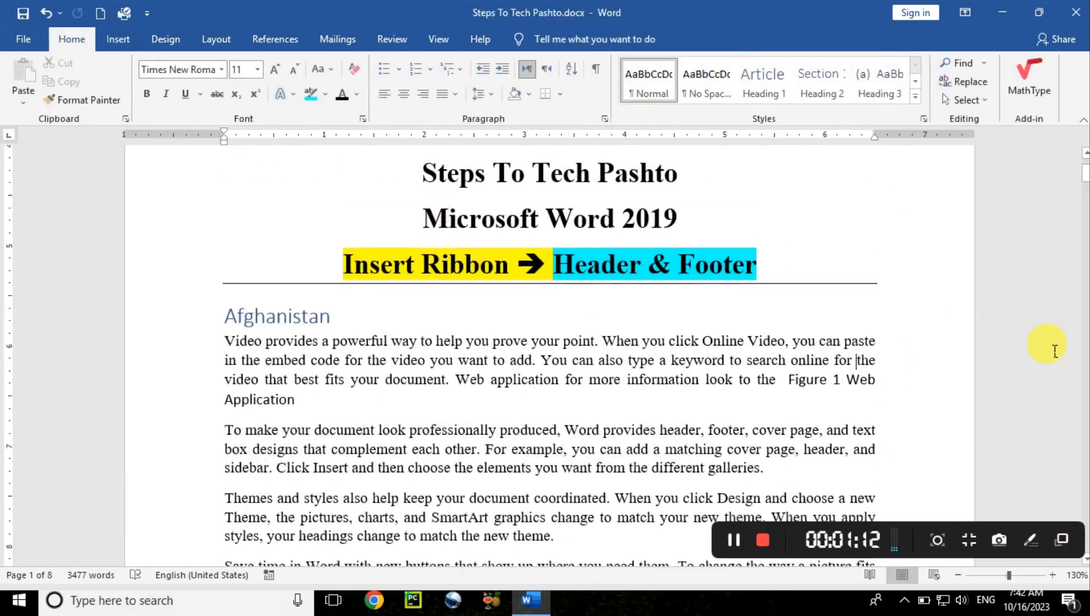
Examine the footer and its page numbers on the following pages, and return to the start of the document.
{"action": "scroll", "coordinate": [1049, 346], "scroll_direction": "down", "scroll_amount": 15}
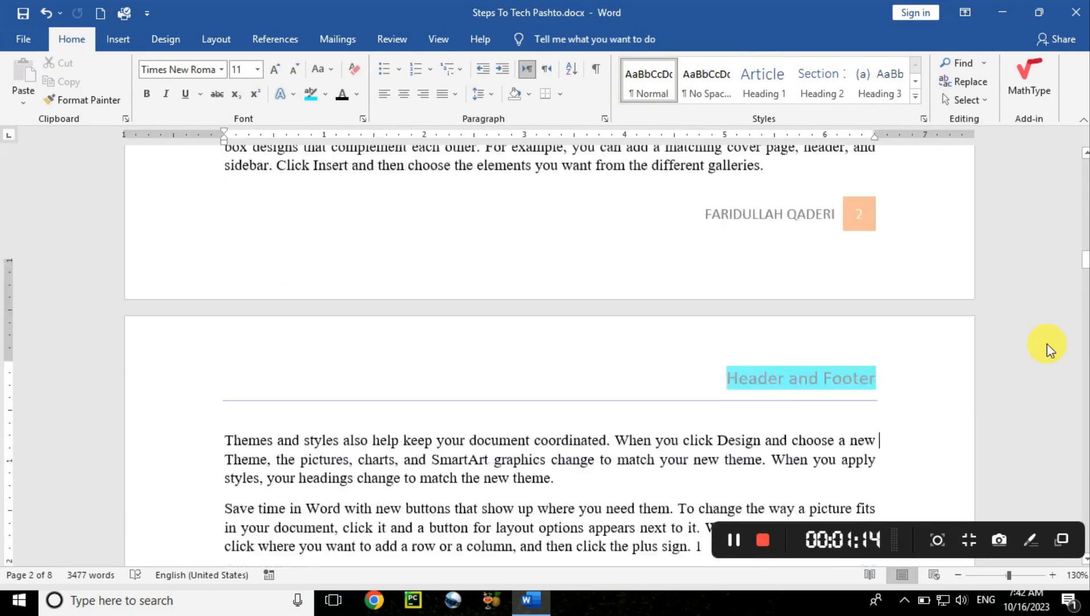
{"action": "scroll", "coordinate": [1047, 344], "scroll_direction": "down", "scroll_amount": 1}
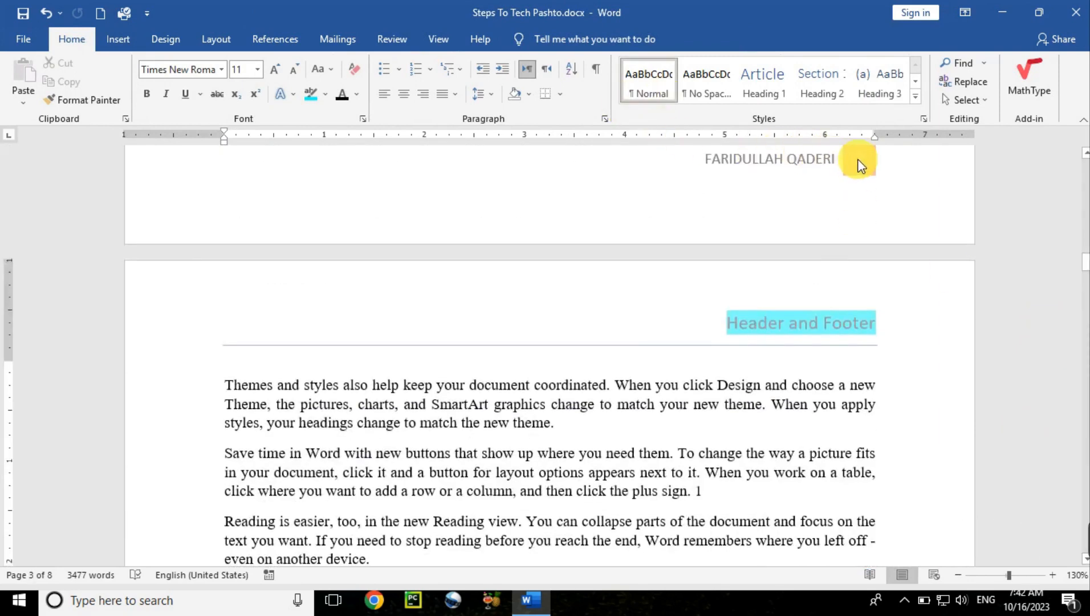
{"action": "scroll", "coordinate": [841, 236], "scroll_direction": "down", "scroll_amount": 20}
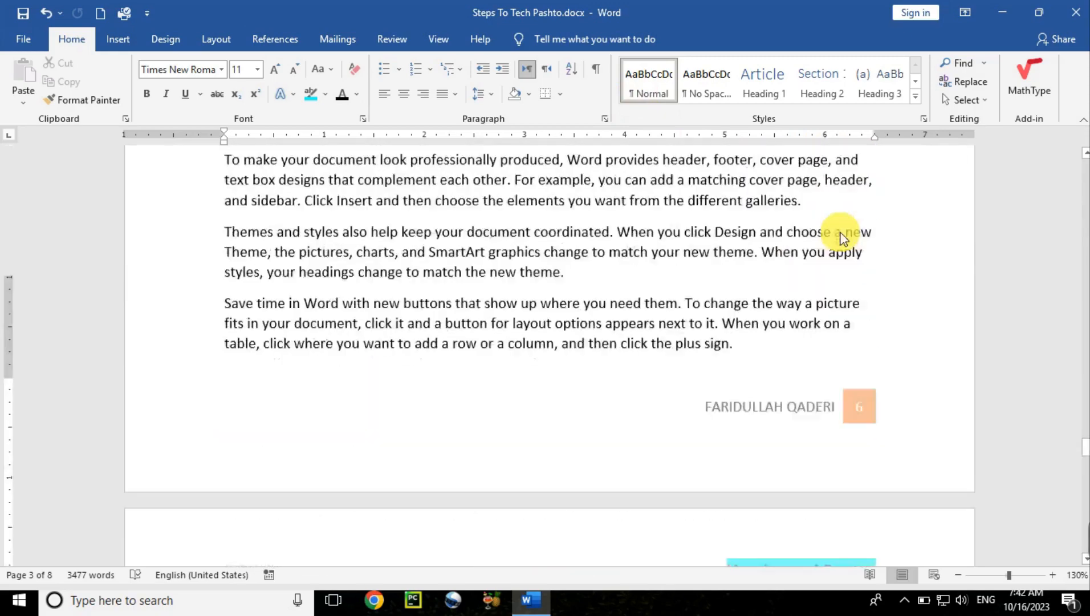
{"action": "scroll", "coordinate": [843, 238], "scroll_direction": "down", "scroll_amount": 4}
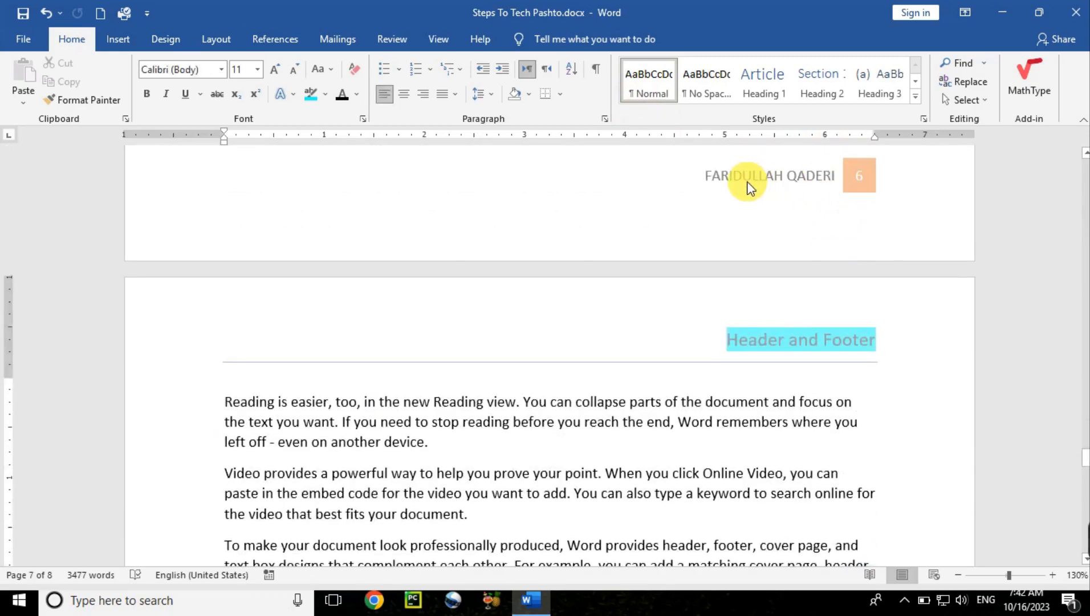
{"action": "left_click_drag", "start_coordinate": [1086, 462], "coordinate": [1087, 456]}
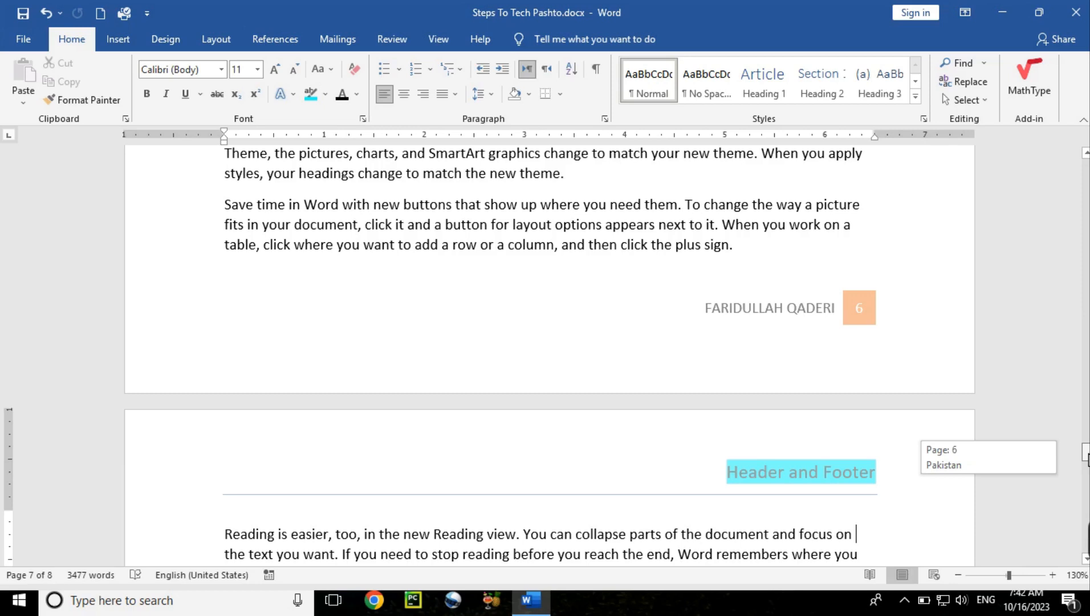
{"action": "left_click_drag", "start_coordinate": [1087, 459], "coordinate": [1087, 459]}
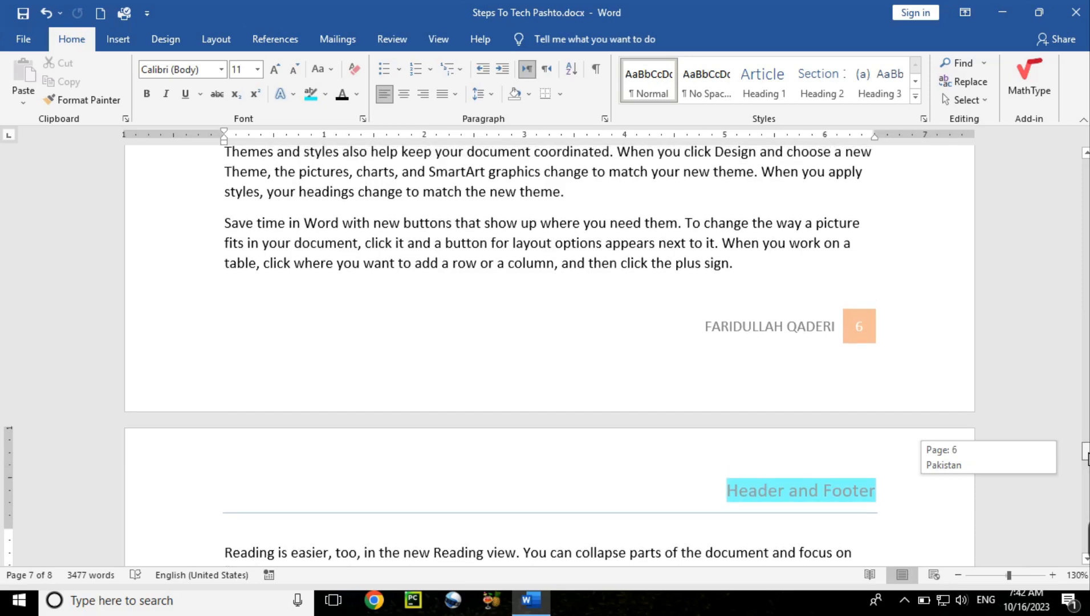
{"action": "left_click_drag", "start_coordinate": [1087, 459], "coordinate": [1087, 203]}
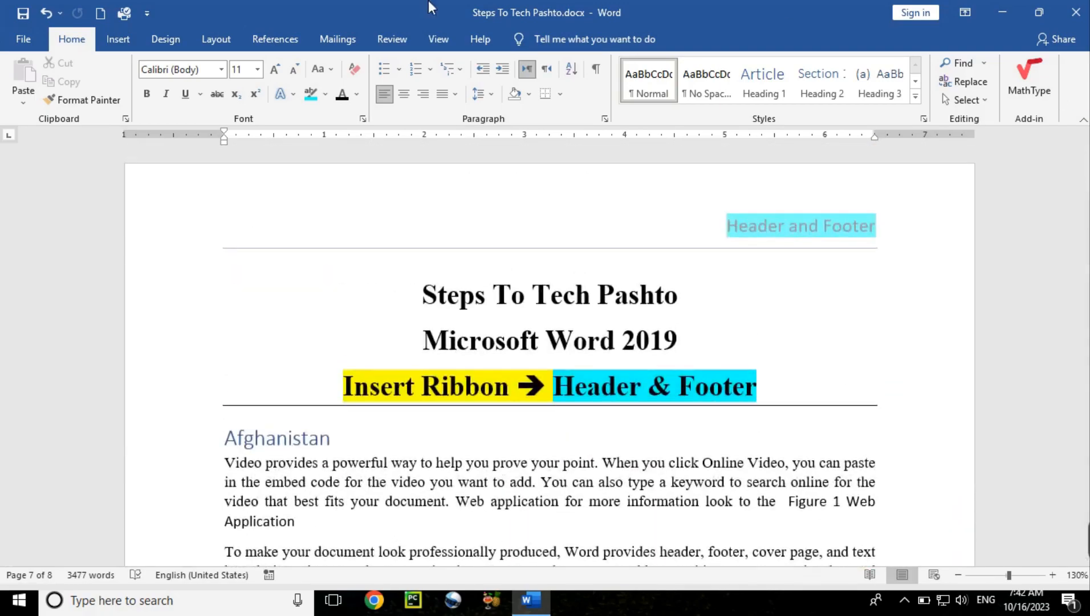
Edit the footer, replace the author name with "FOOTER", and close footer editing.
{"action": "left_click", "coordinate": [112, 44]}
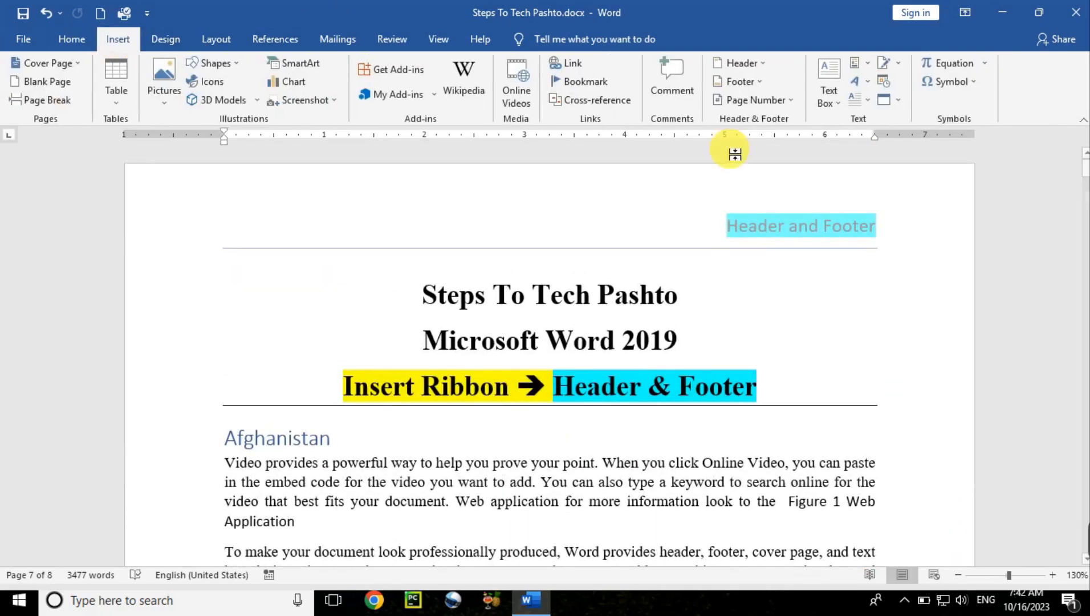
{"action": "left_click", "coordinate": [762, 81]}
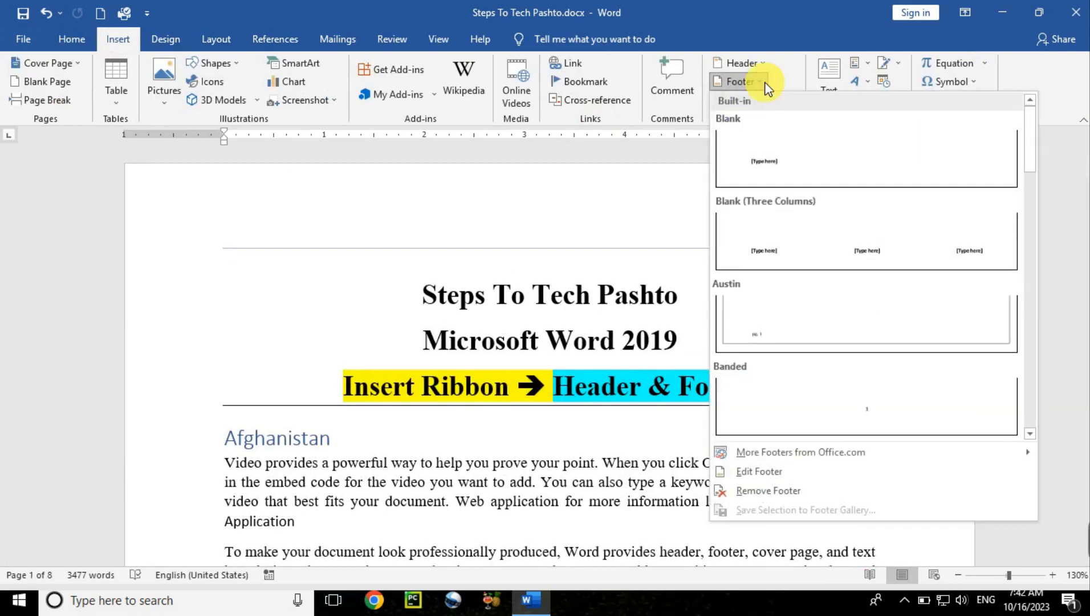
{"action": "left_click", "coordinate": [786, 476]}
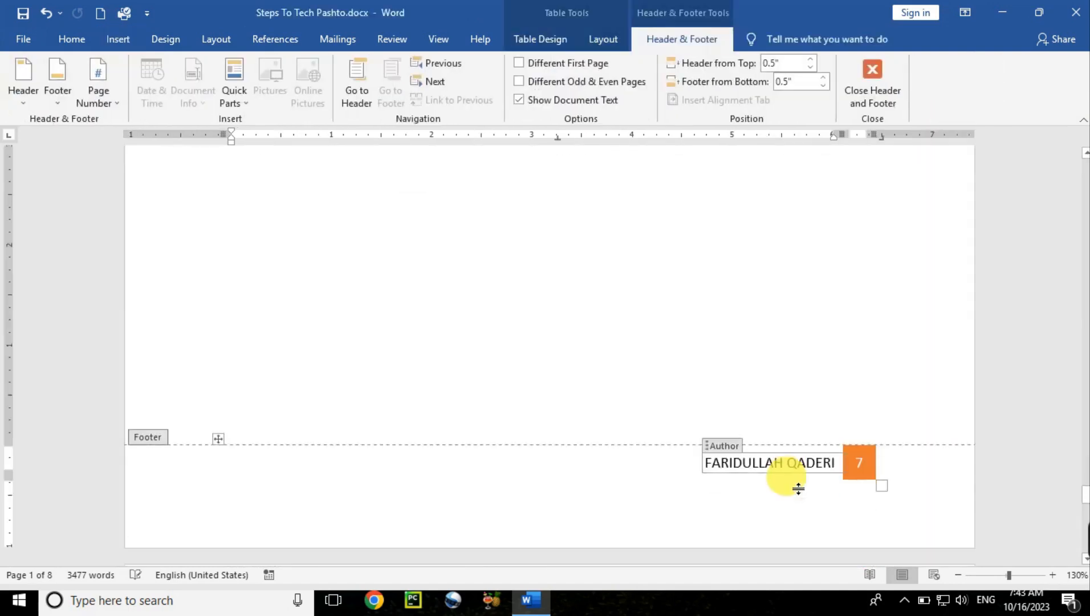
{"action": "triple_click", "coordinate": [712, 467]}
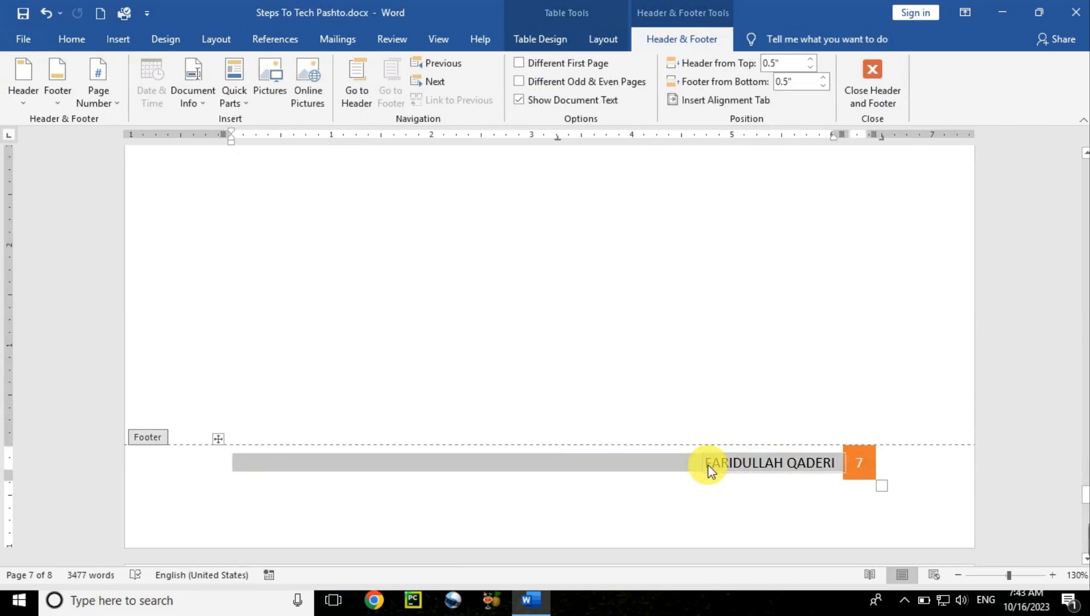
{"action": "type", "text": "FOOTER"}
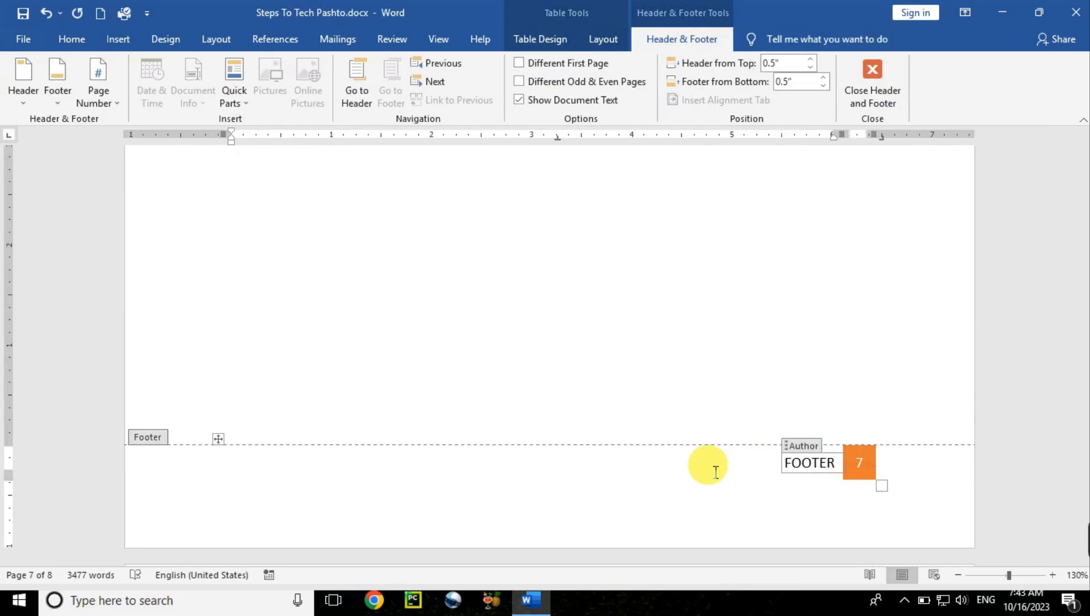
{"action": "left_click", "coordinate": [856, 73]}
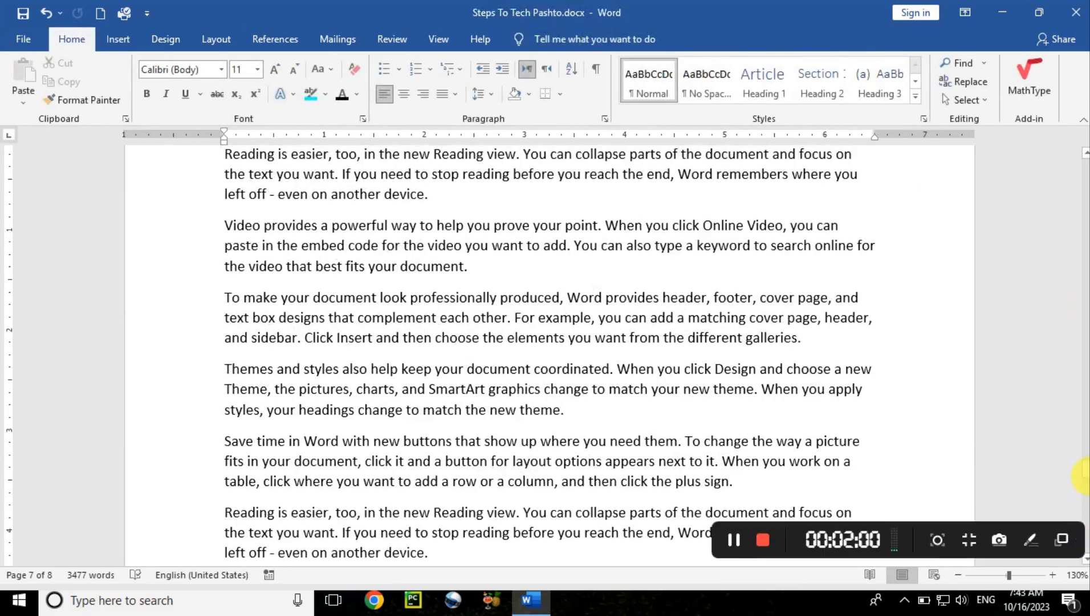
Remove the footer and the "Header and Footer" header from the document's pages.
{"action": "left_click_drag", "start_coordinate": [1086, 469], "coordinate": [1071, 311]}
{"action": "left_click", "coordinate": [122, 39]}
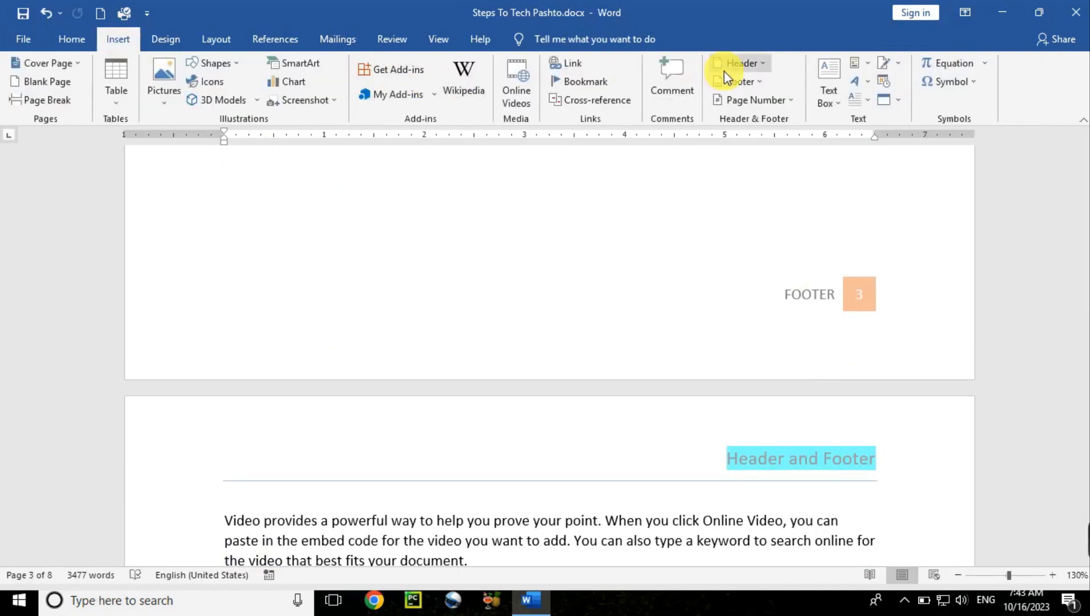
{"action": "left_click", "coordinate": [742, 82]}
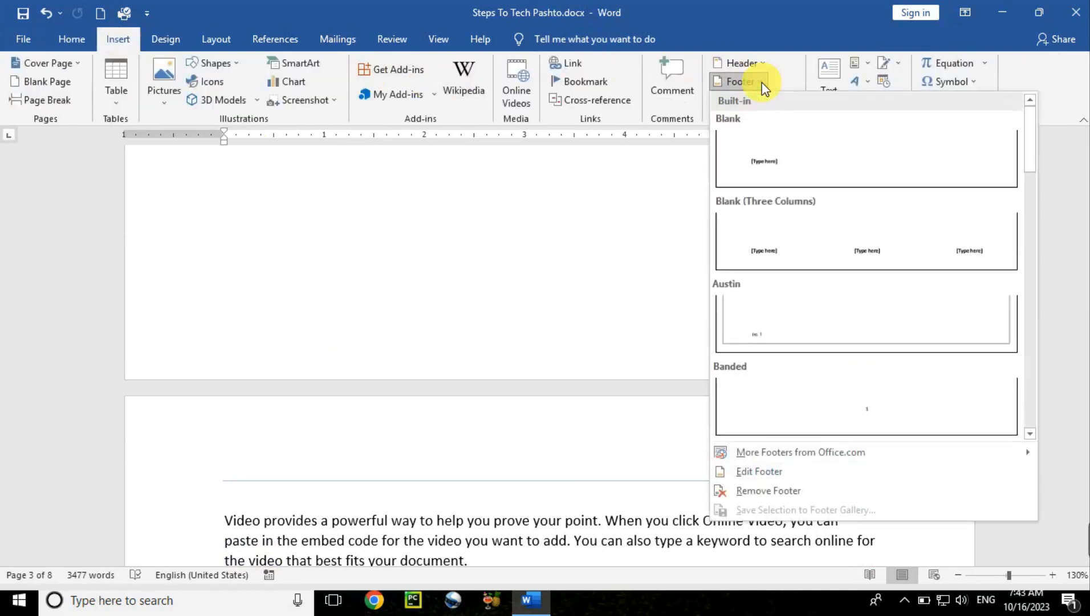
{"action": "left_click", "coordinate": [785, 493]}
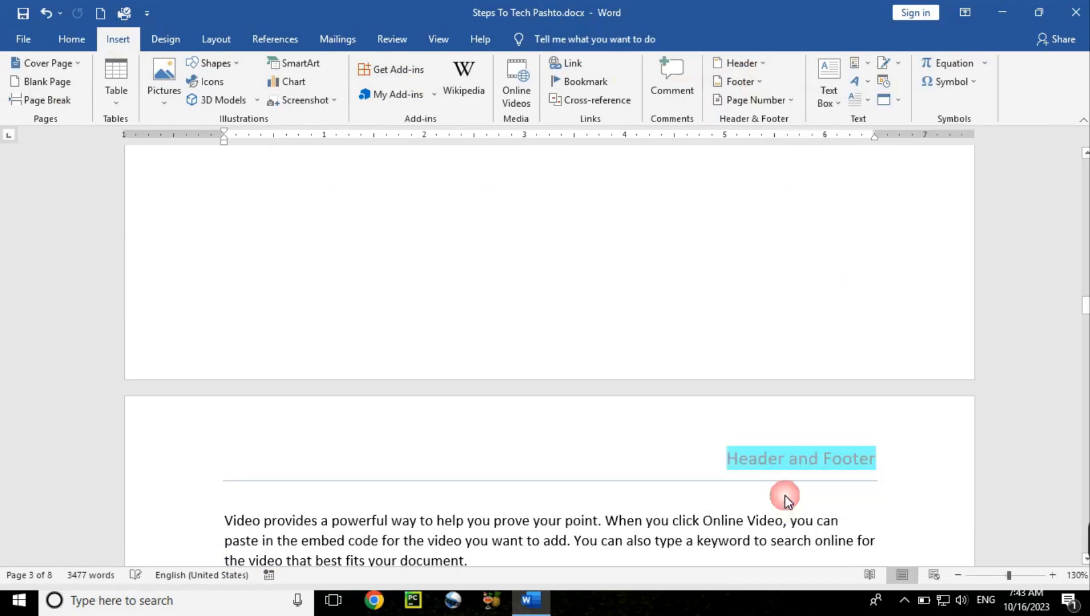
{"action": "left_click", "coordinate": [764, 62]}
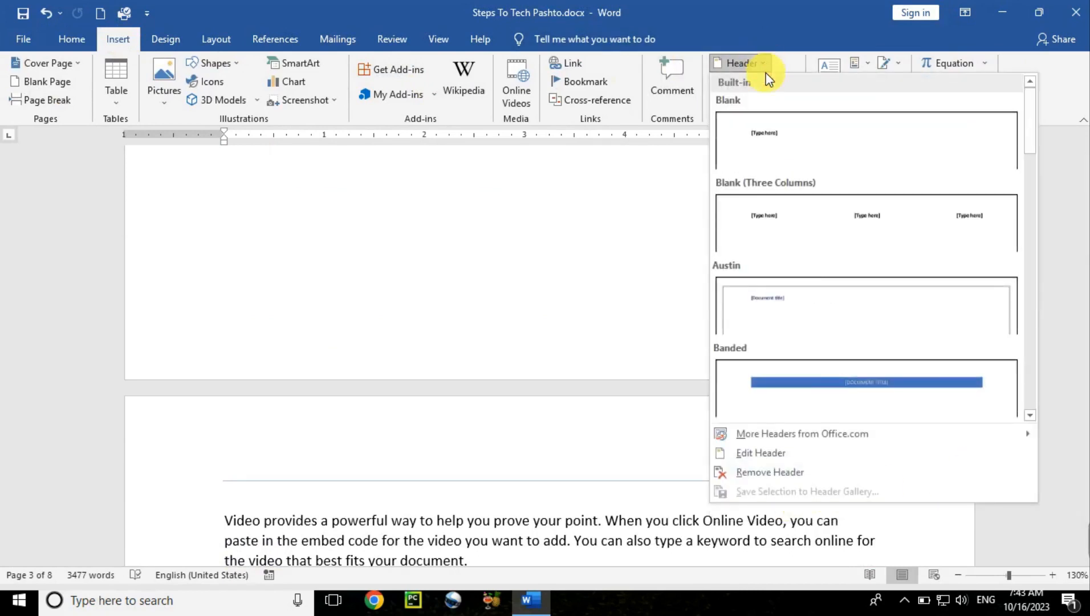
{"action": "left_click", "coordinate": [797, 475]}
{"action": "scroll", "coordinate": [937, 516], "scroll_direction": "down", "scroll_amount": 15}
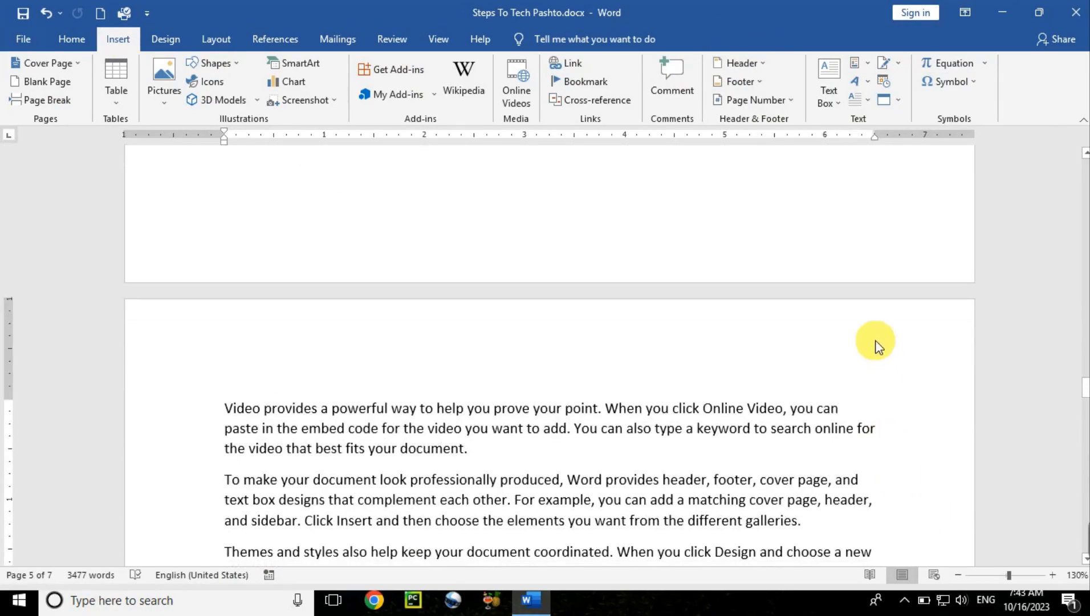
Insert the built-in Grid footer with the page number and page count, and close footer editing.
{"action": "left_click", "coordinate": [854, 268]}
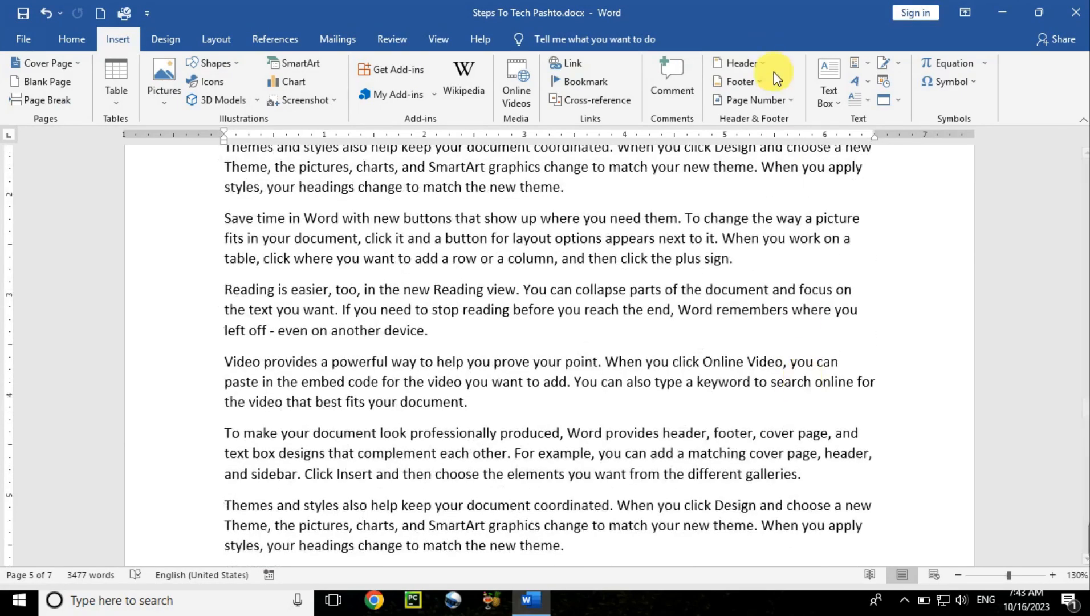
{"action": "left_click", "coordinate": [758, 81]}
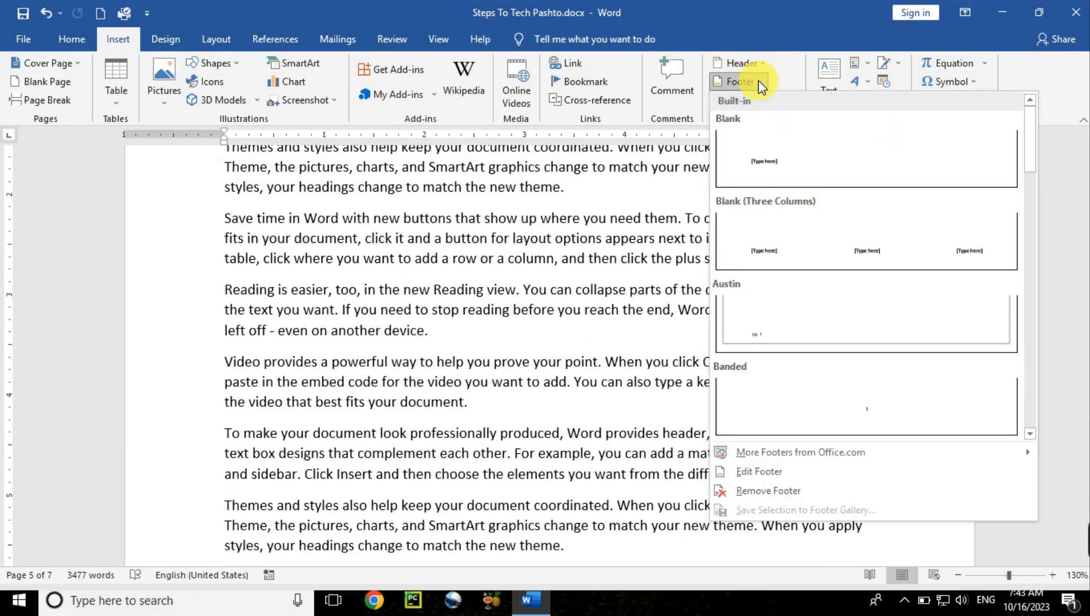
{"action": "left_click_drag", "start_coordinate": [1030, 148], "coordinate": [1031, 235]}
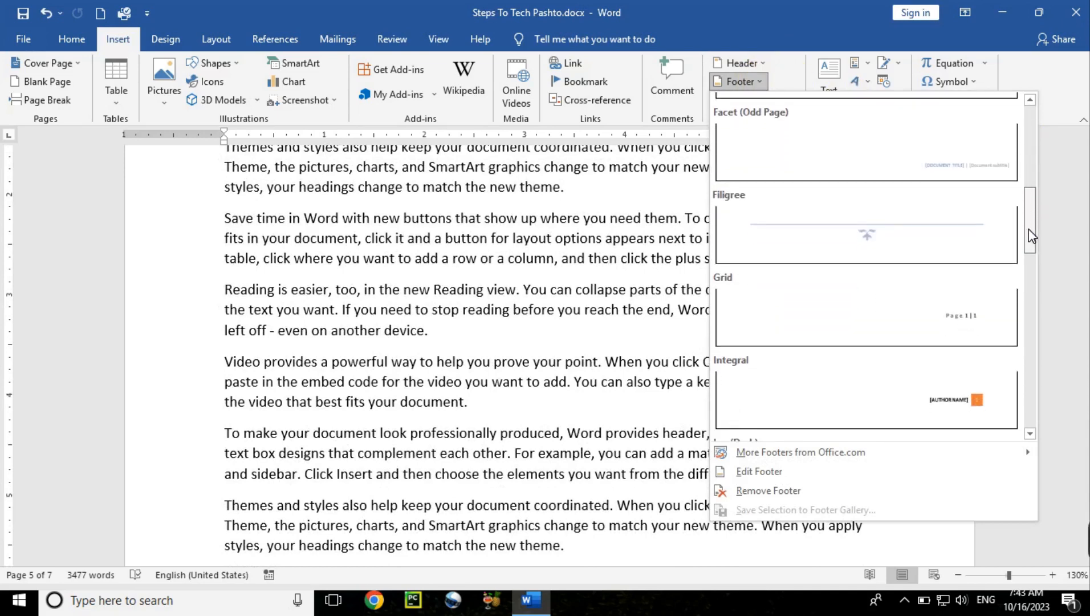
{"action": "left_click", "coordinate": [968, 303]}
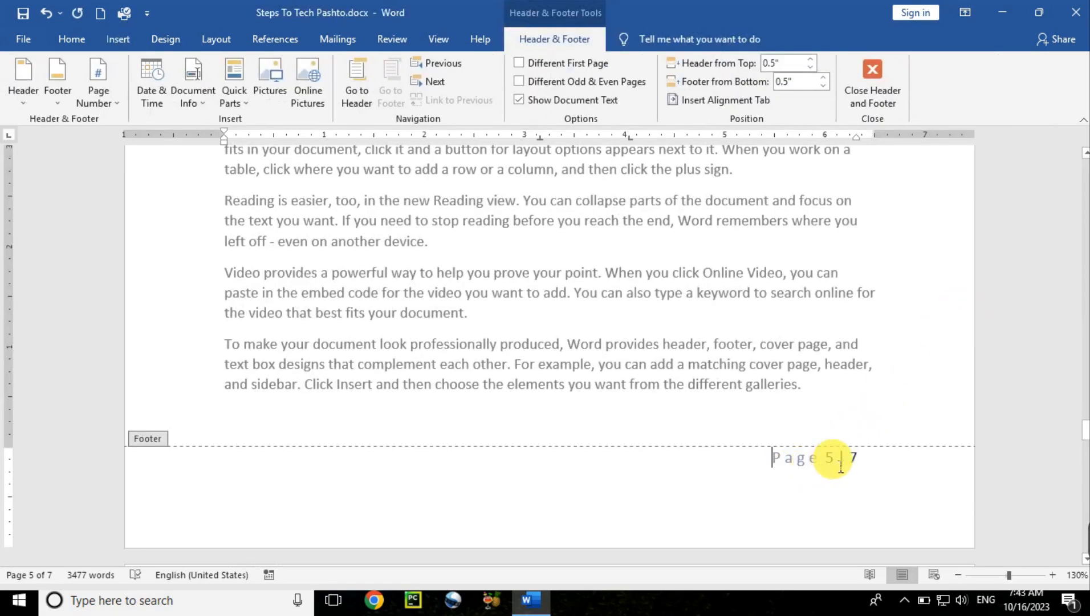
{"action": "left_click", "coordinate": [866, 459]}
{"action": "left_click", "coordinate": [873, 80]}
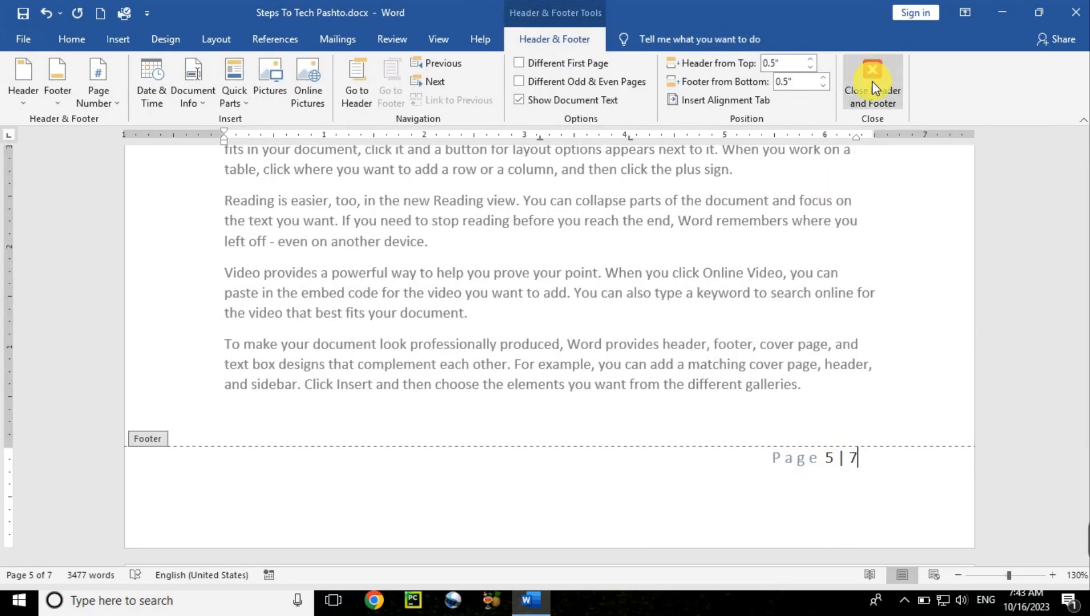
Check the Grid footer at the end of page 6, entering and leaving footer editing there.
{"action": "scroll", "coordinate": [957, 391], "scroll_direction": "down", "scroll_amount": 20}
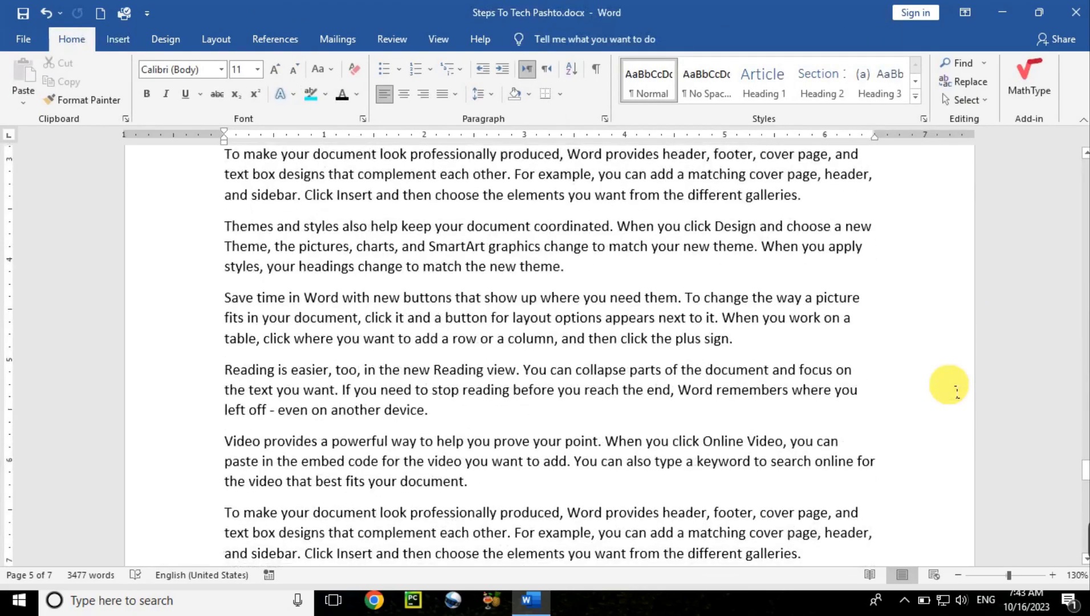
{"action": "scroll", "coordinate": [957, 392], "scroll_direction": "down", "scroll_amount": 4}
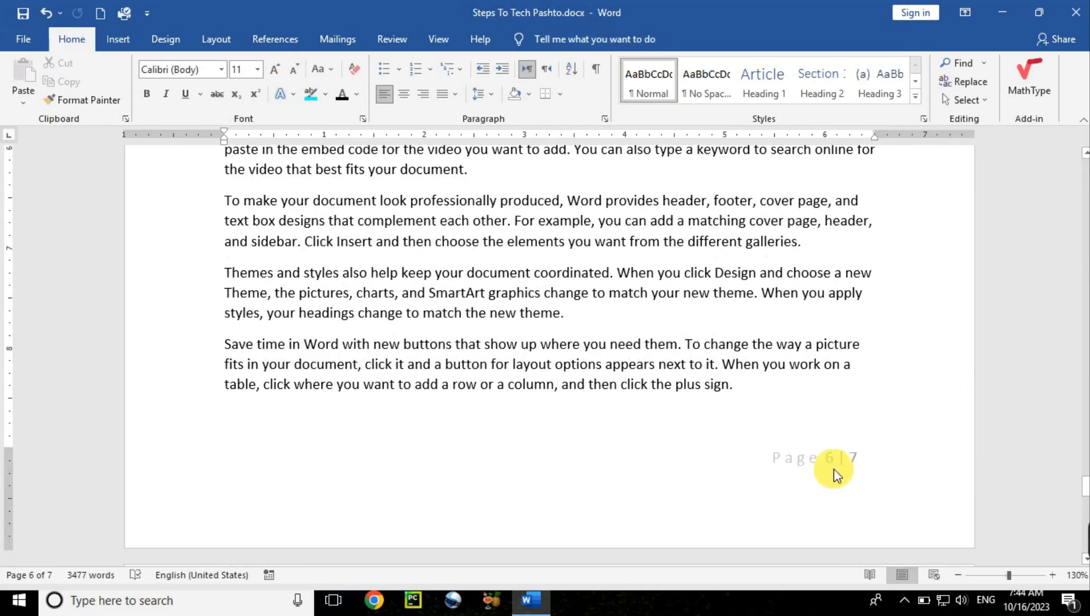
{"action": "double_click", "coordinate": [873, 474]}
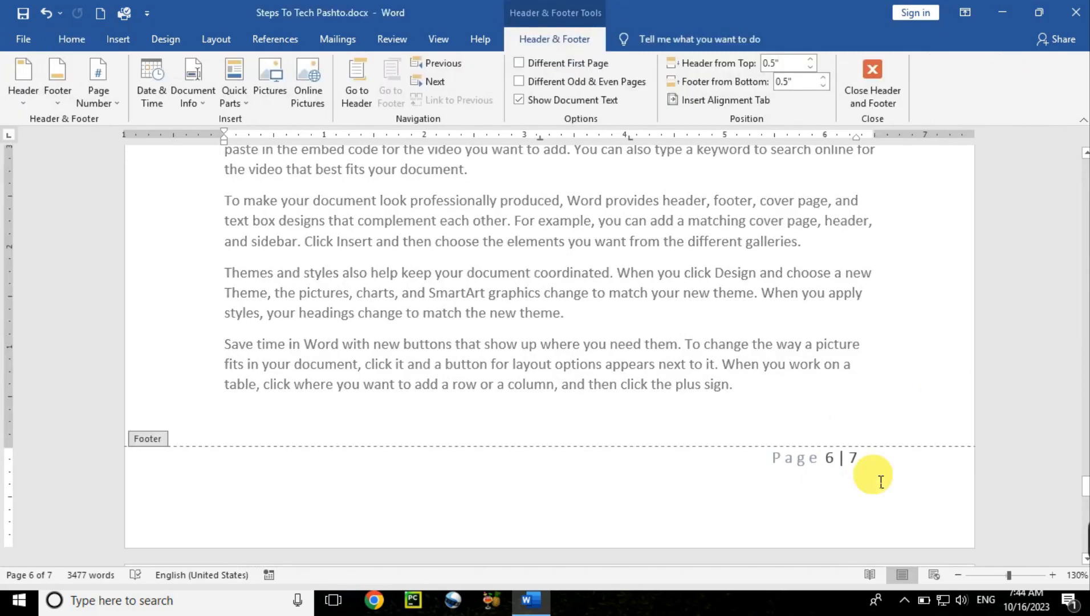
{"action": "left_click", "coordinate": [876, 94]}
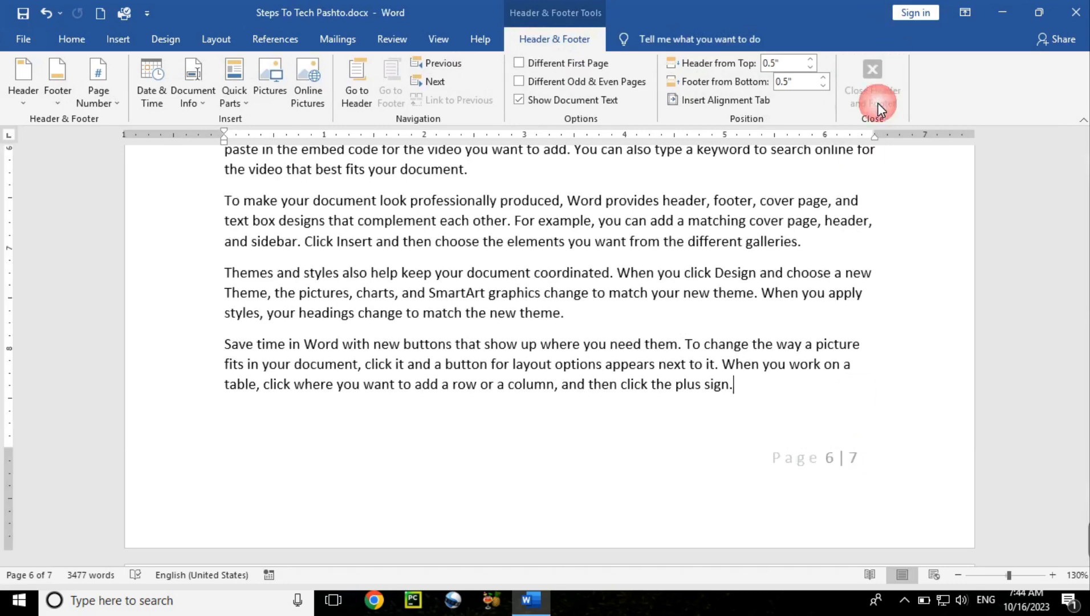
Open the page 6 footer for editing and format its whole page-number text as 18 pt bold.
{"action": "left_click", "coordinate": [124, 43]}
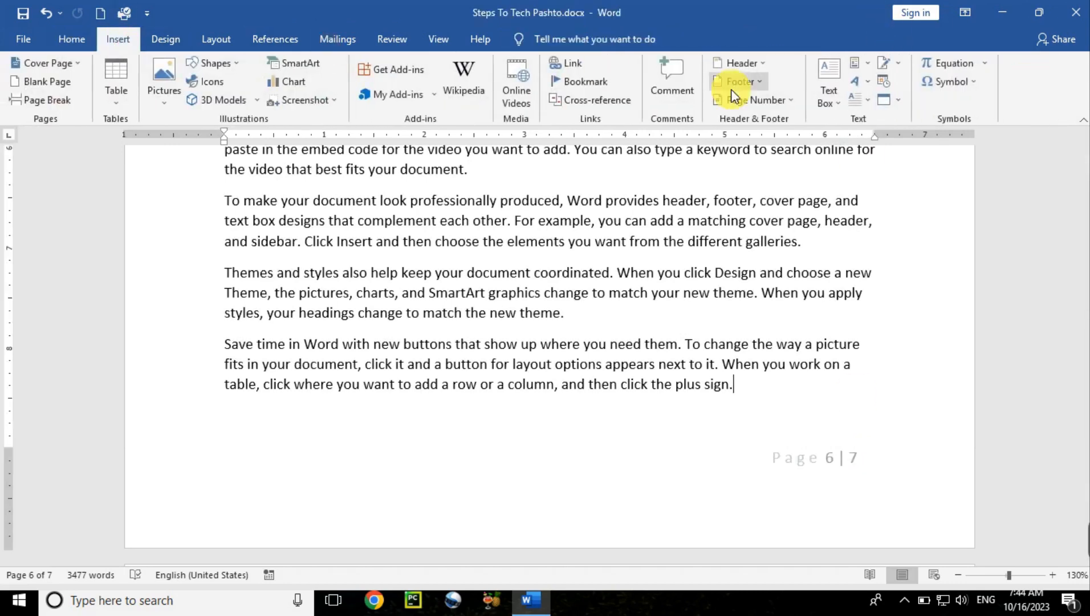
{"action": "left_click", "coordinate": [765, 82]}
{"action": "left_click", "coordinate": [797, 473]}
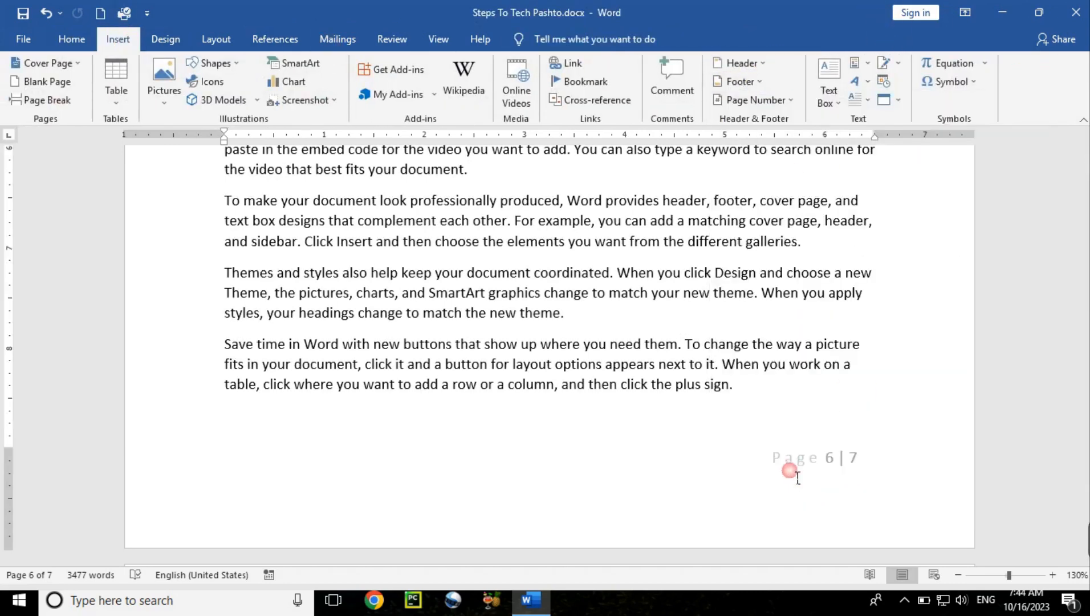
{"action": "triple_click", "coordinate": [938, 456]}
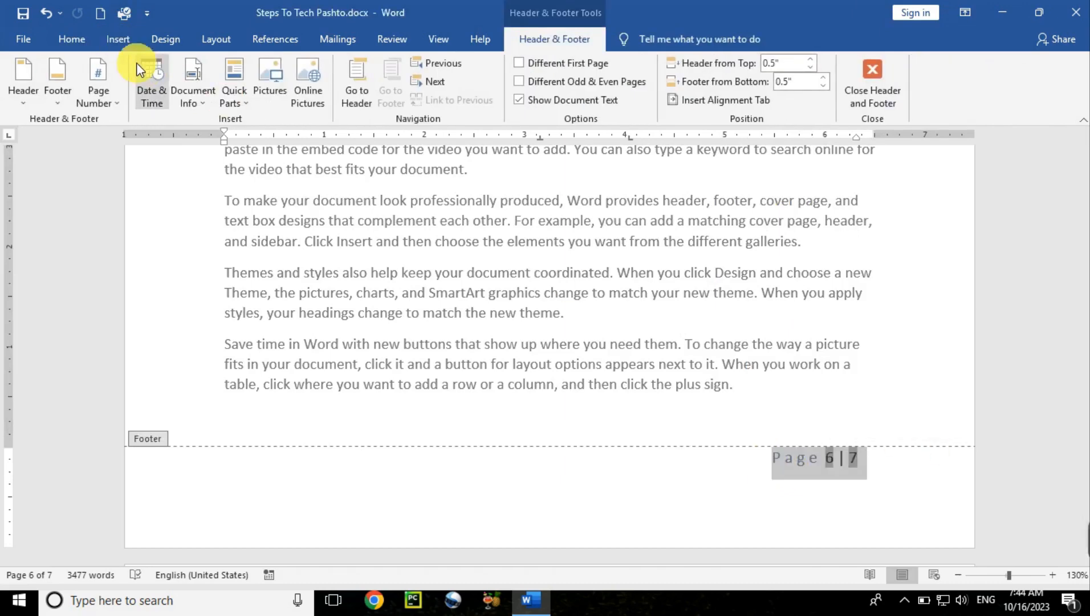
{"action": "left_click", "coordinate": [70, 36]}
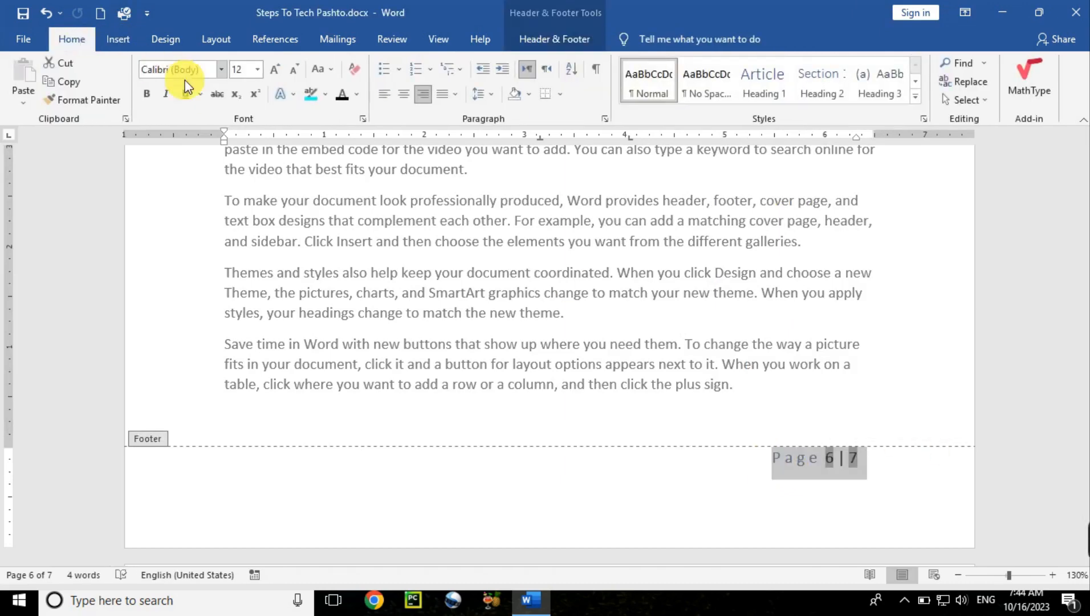
{"action": "left_click", "coordinate": [274, 69]}
{"action": "left_click", "coordinate": [274, 69]}
{"action": "left_click", "coordinate": [274, 69]}
{"action": "left_click", "coordinate": [147, 94]}
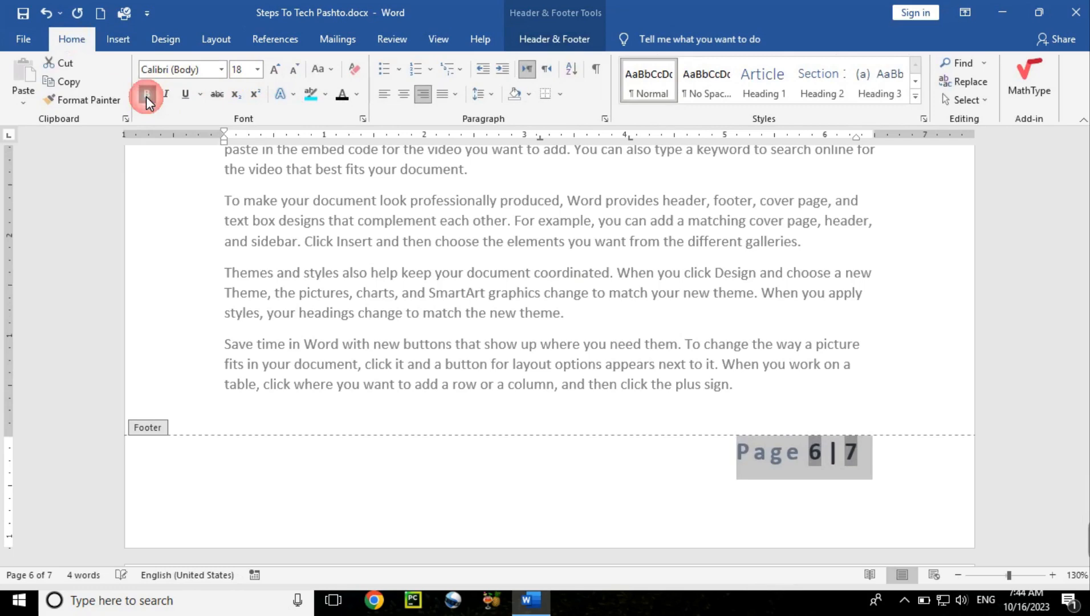
Set the footer text's font to Segoe UI and close footer editing.
{"action": "left_click", "coordinate": [221, 69]}
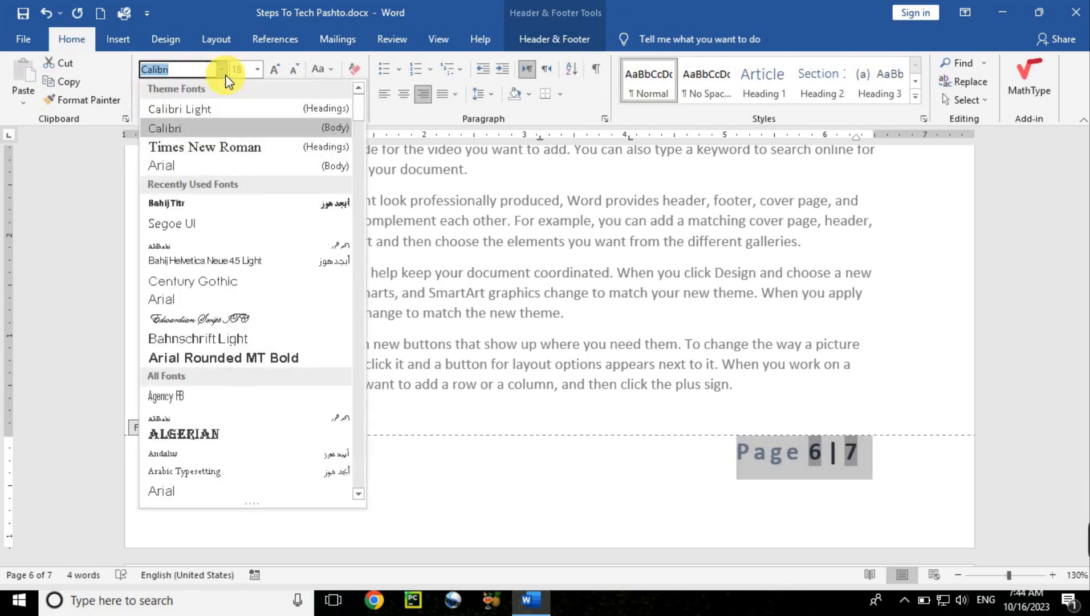
{"action": "left_click", "coordinate": [219, 223]}
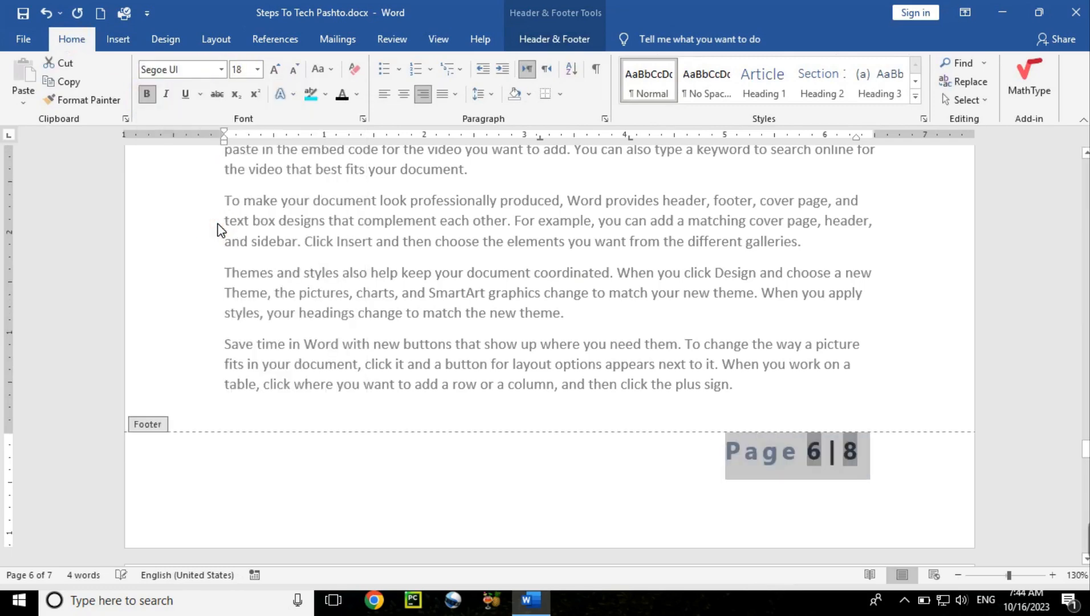
{"action": "left_click", "coordinate": [557, 45]}
{"action": "left_click", "coordinate": [864, 80]}
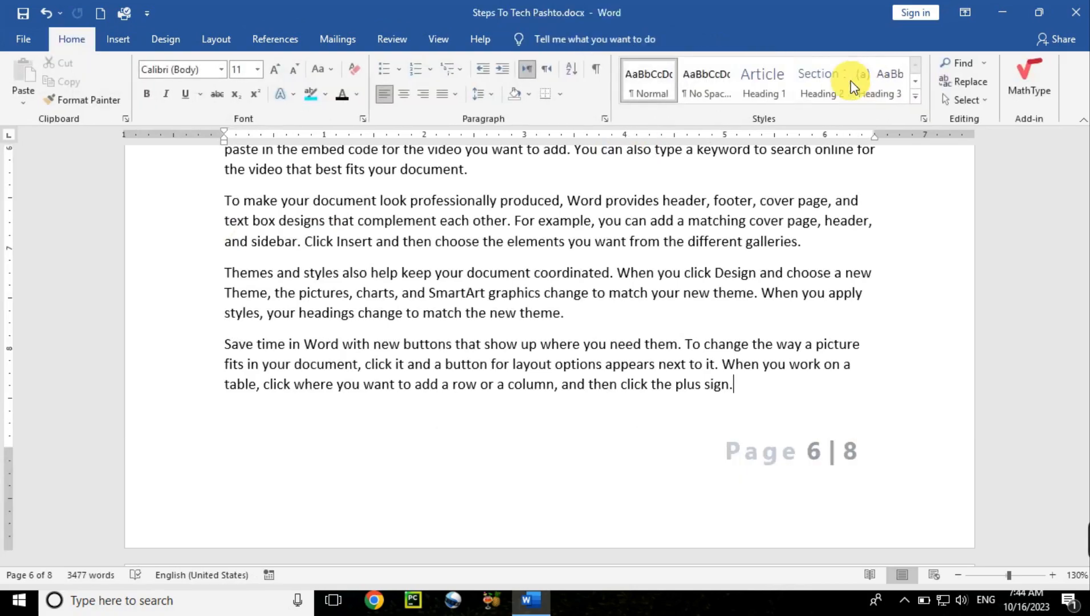
Examine the reformatted footer on the pages after page 6, through to the picture on the last page.
{"action": "key", "text": "Down"}
{"action": "key", "text": "Down"}
{"action": "key", "text": "Down"}
{"action": "key", "text": "Down"}
{"action": "key", "text": "Down"}
{"action": "key", "text": "Down"}
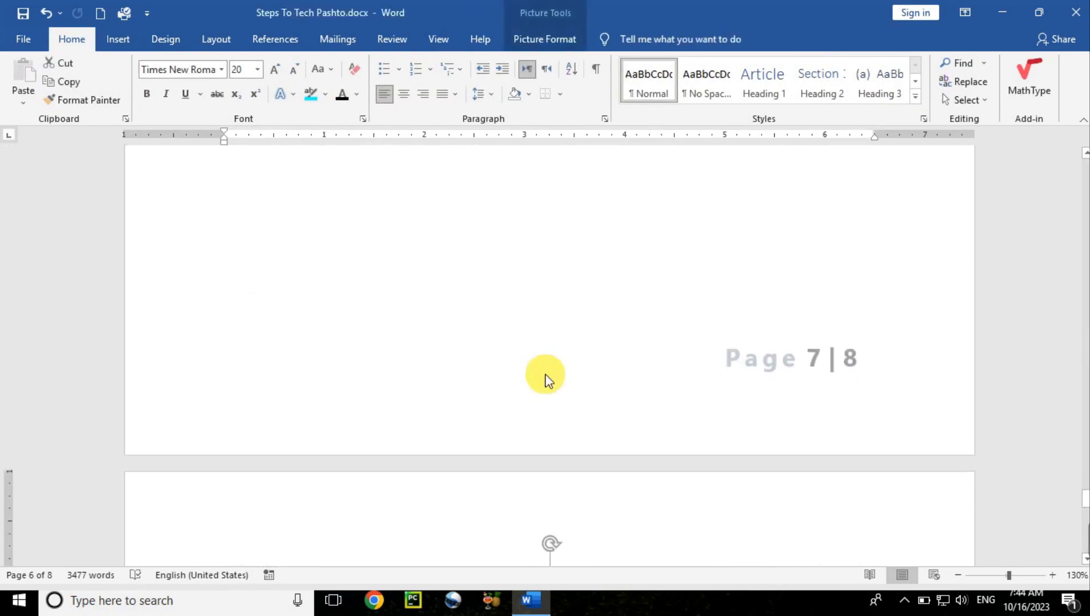
{"action": "key", "text": "Down"}
{"action": "key", "text": "Up"}
{"action": "key", "text": "Down"}
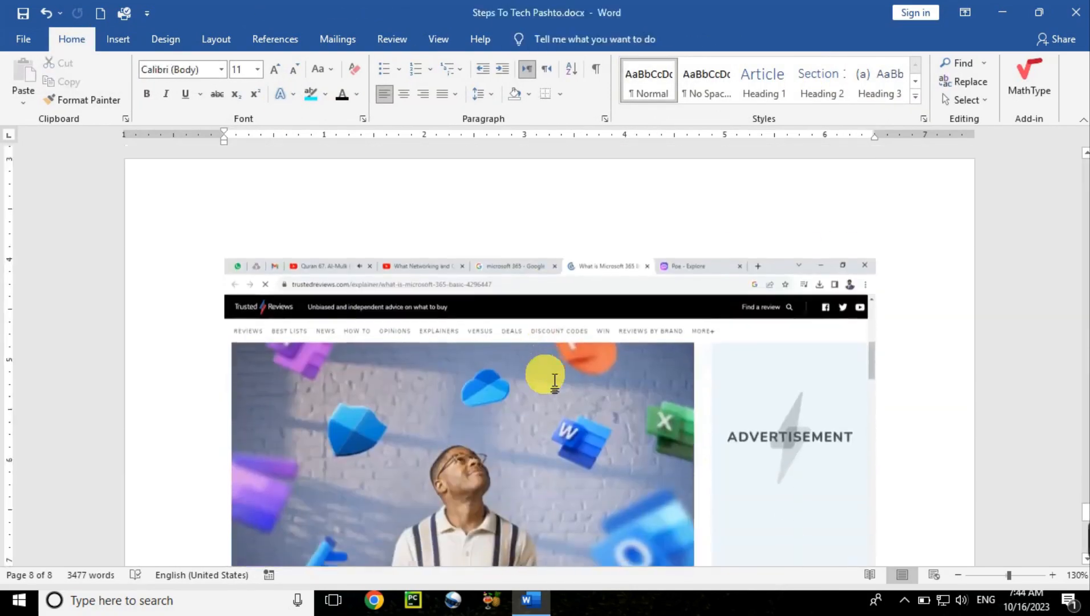
{"action": "key", "text": "Up"}
{"action": "key", "text": "Down"}
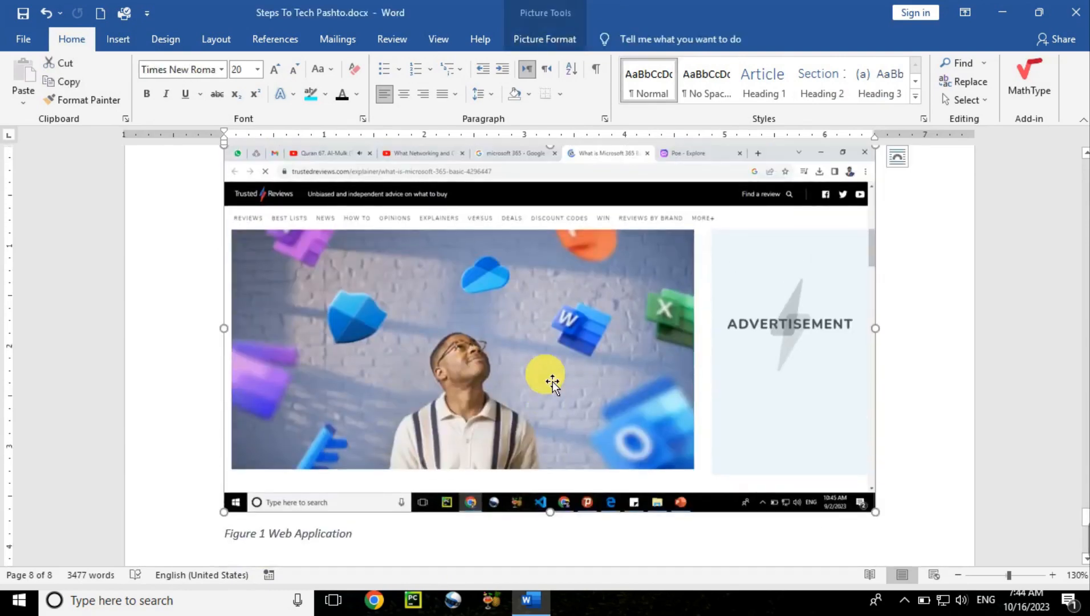
Remove the current footer and insert the Insight footer from the Office.com footers.
{"action": "left_click", "coordinate": [118, 38]}
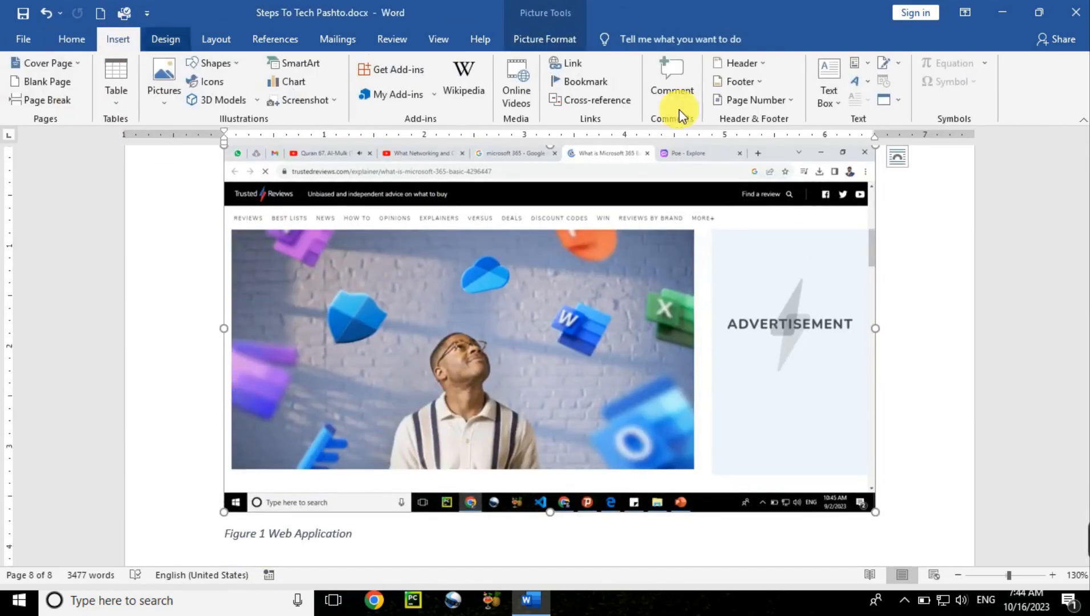
{"action": "left_click", "coordinate": [760, 82]}
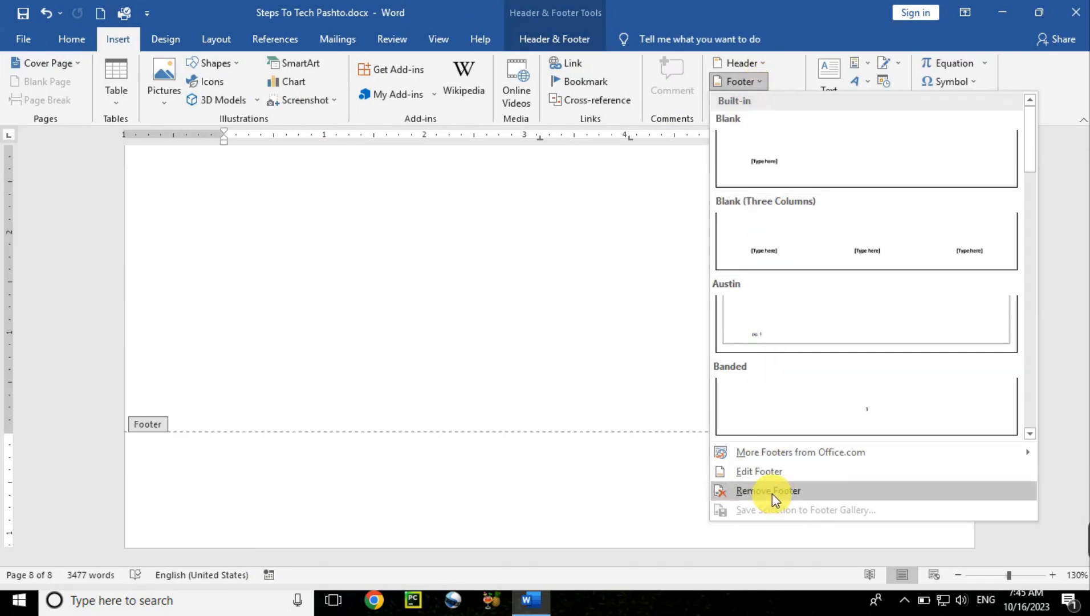
{"action": "mouse_move", "coordinate": [799, 460]}
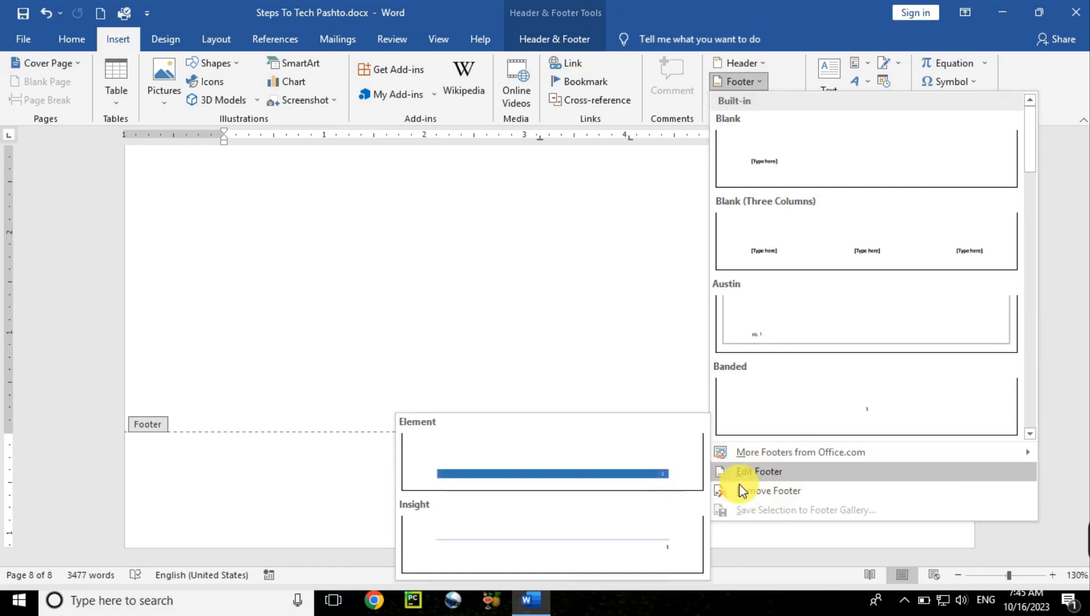
{"action": "left_click", "coordinate": [653, 547]}
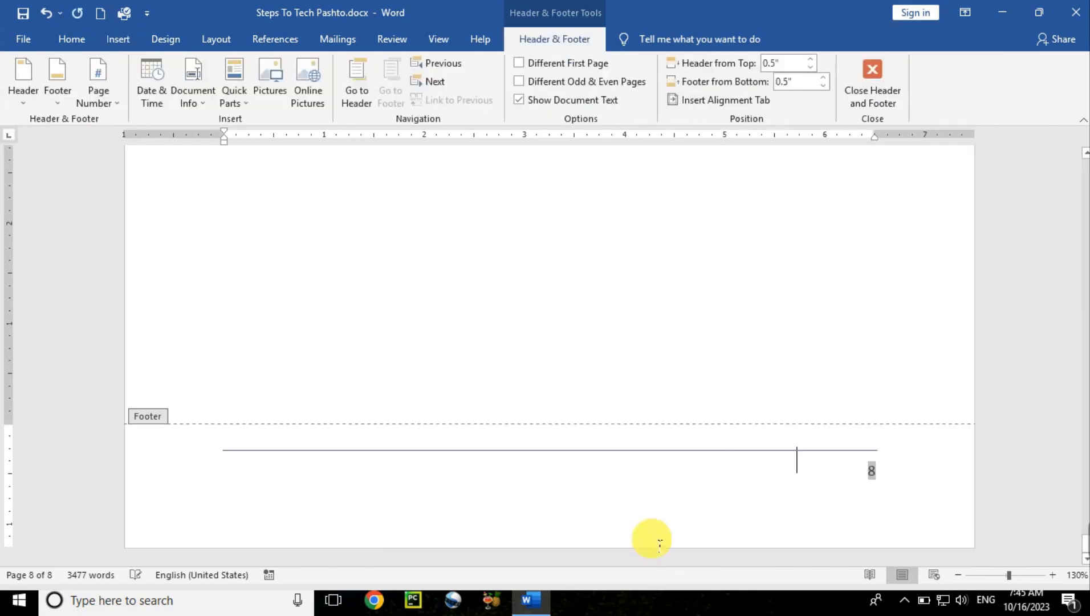
Select the page number in the Insight footer and format it as 18 pt bold.
{"action": "left_click_drag", "start_coordinate": [847, 490], "coordinate": [888, 478]}
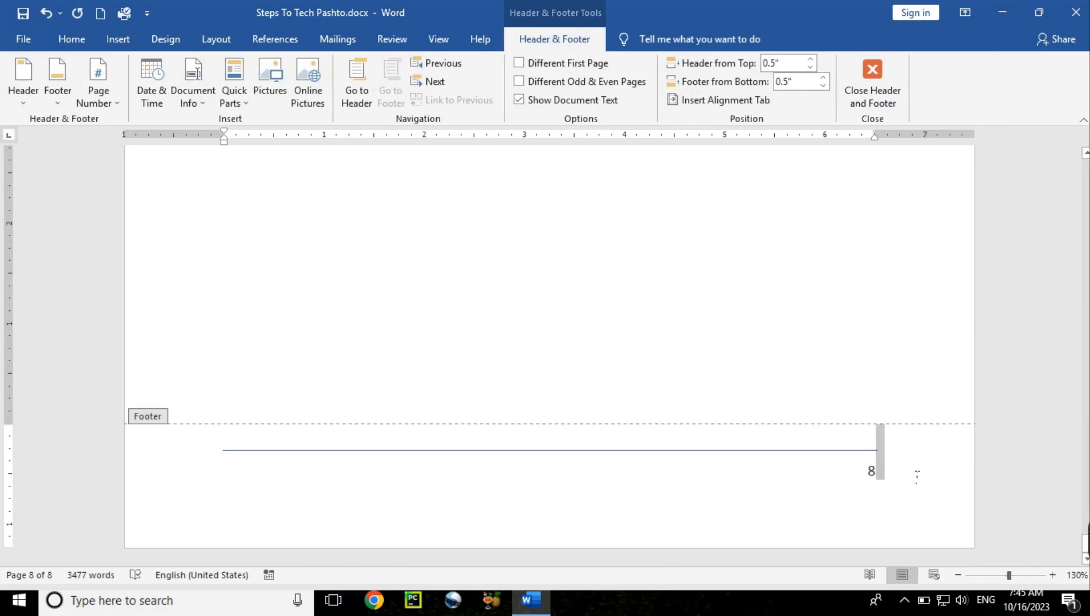
{"action": "left_click", "coordinate": [72, 39]}
{"action": "left_click", "coordinate": [274, 71]}
{"action": "left_click", "coordinate": [273, 70]}
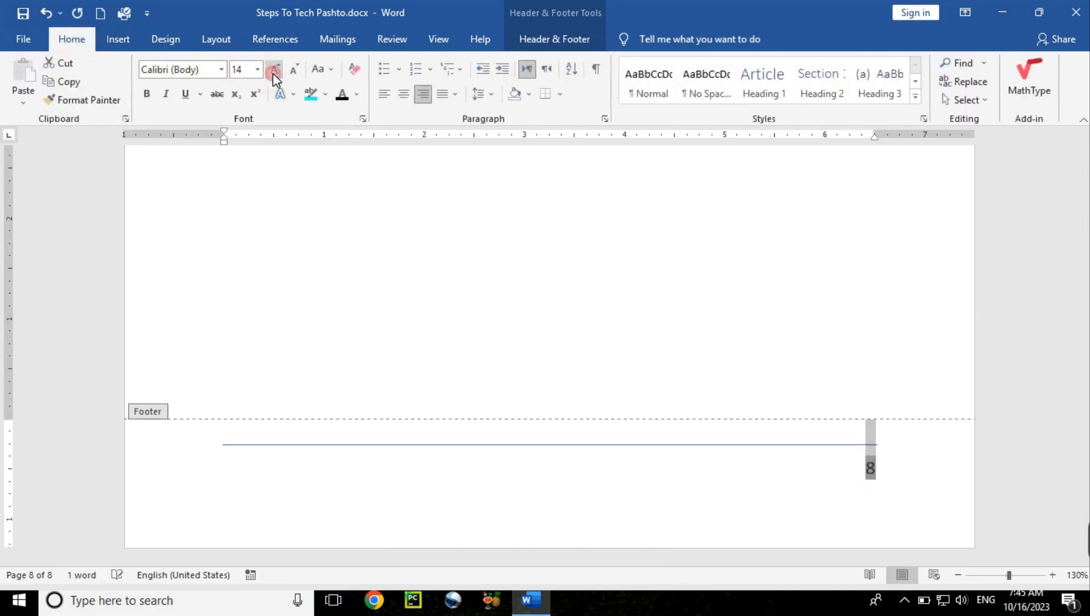
{"action": "left_click", "coordinate": [273, 71]}
{"action": "left_click", "coordinate": [274, 71]}
{"action": "left_click", "coordinate": [144, 96]}
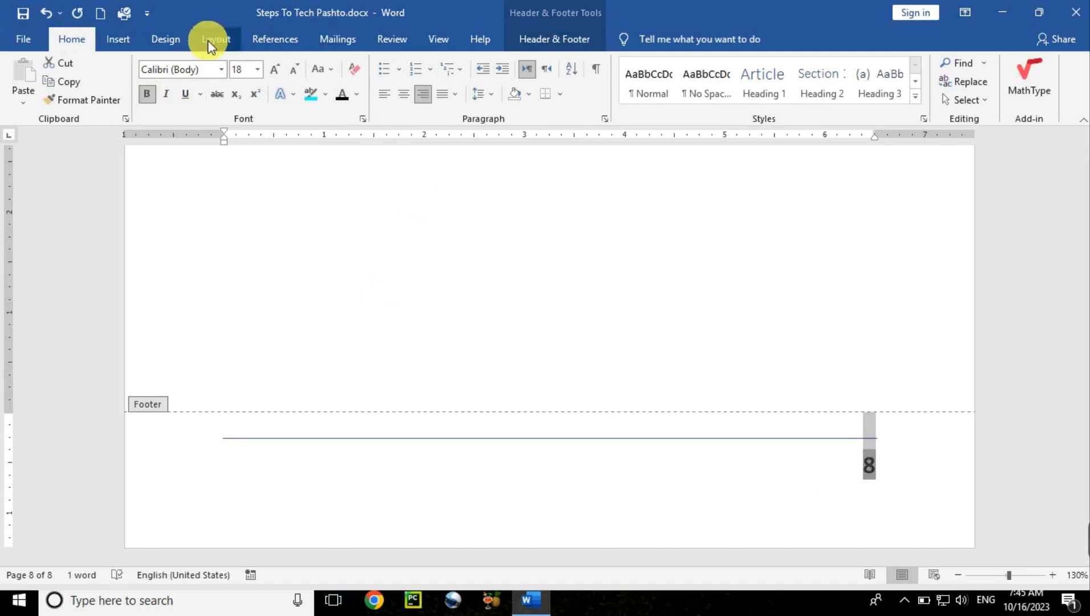
{"action": "left_click", "coordinate": [121, 43]}
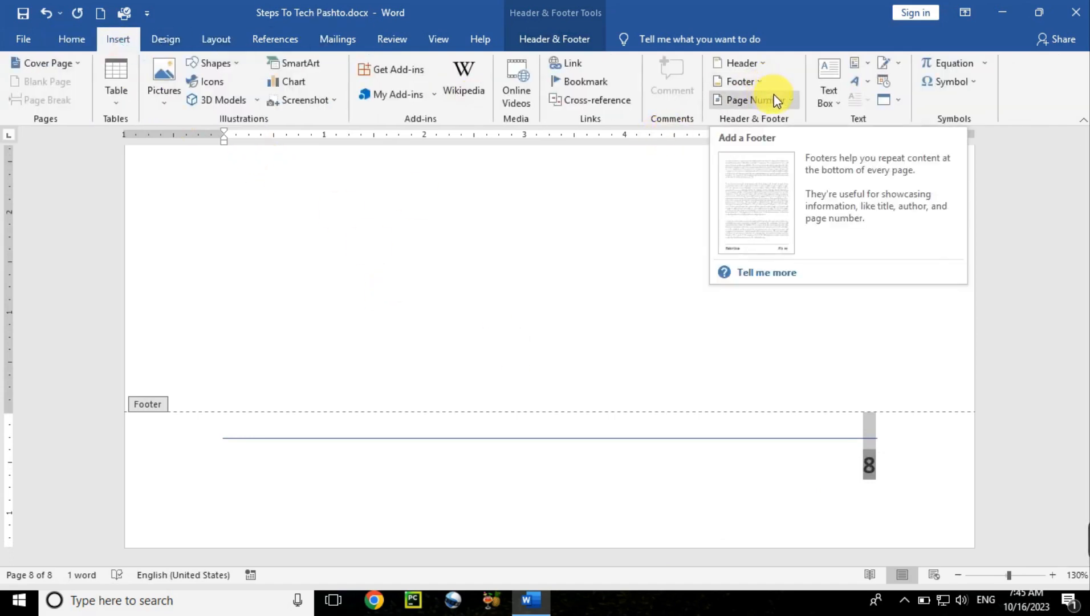
{"action": "left_click", "coordinate": [793, 101]}
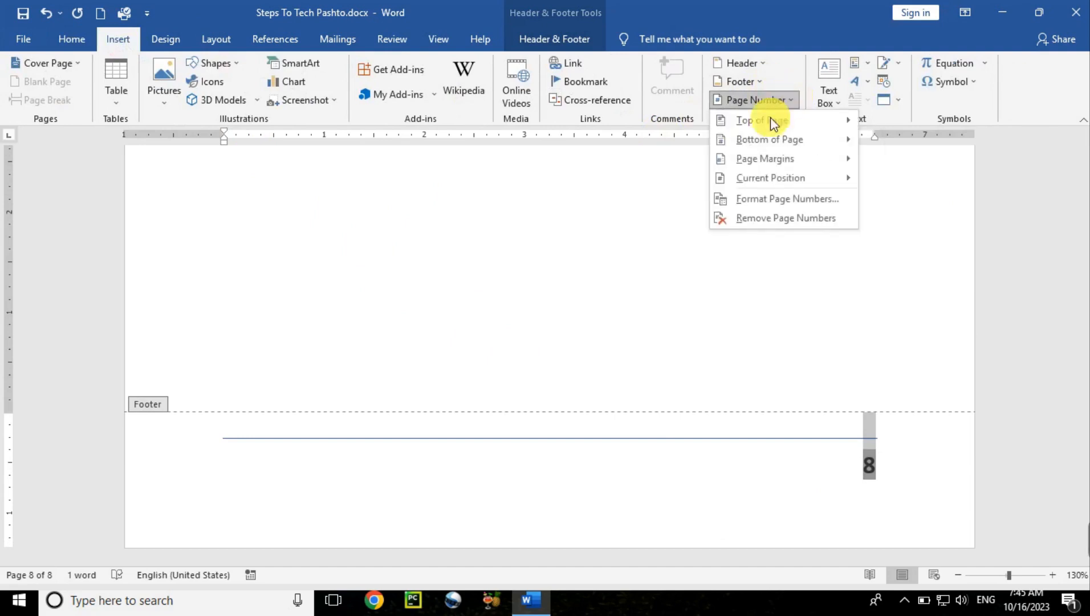
{"action": "left_click", "coordinate": [662, 391]}
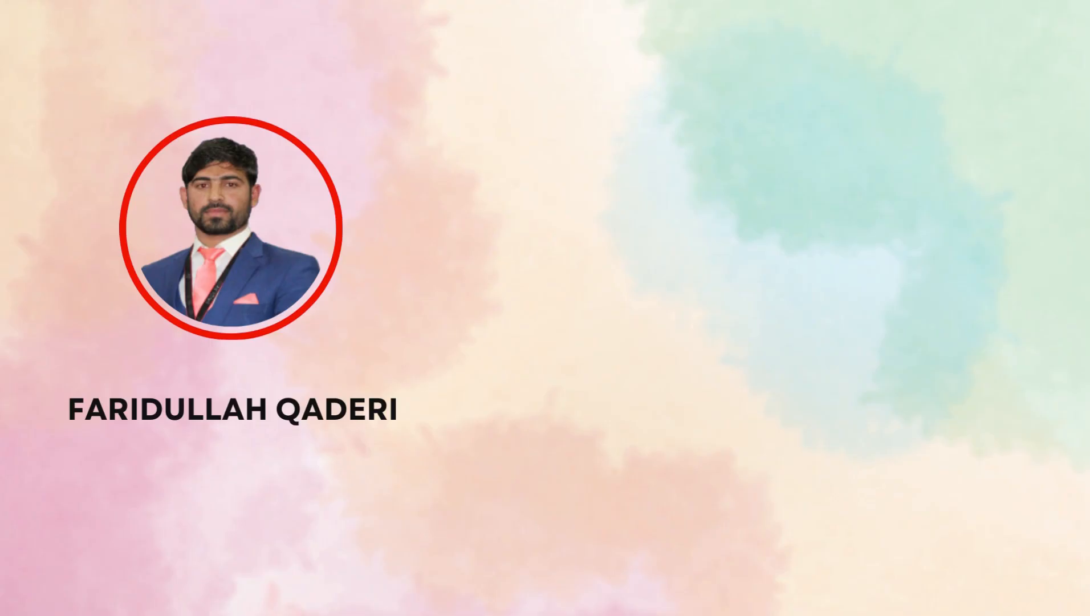